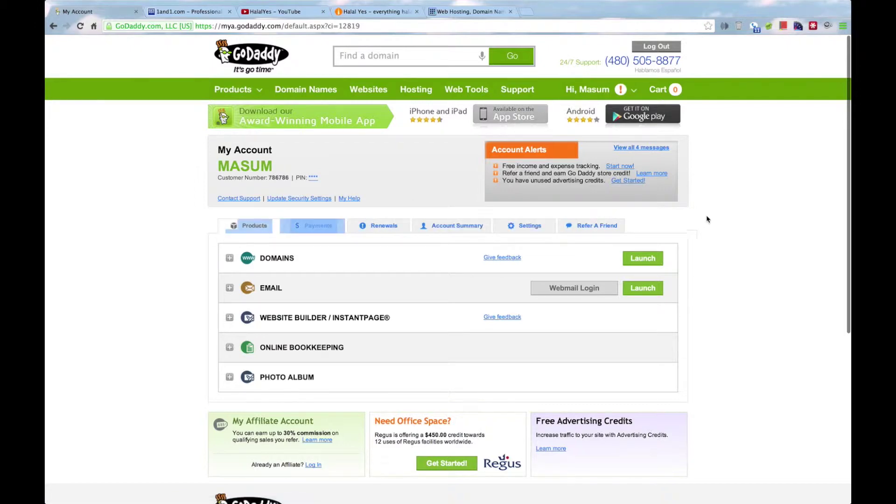
Step: Expand DOMAINS to show halalyes.com, privately registered and expiring 08/23/2024
click(230, 259)
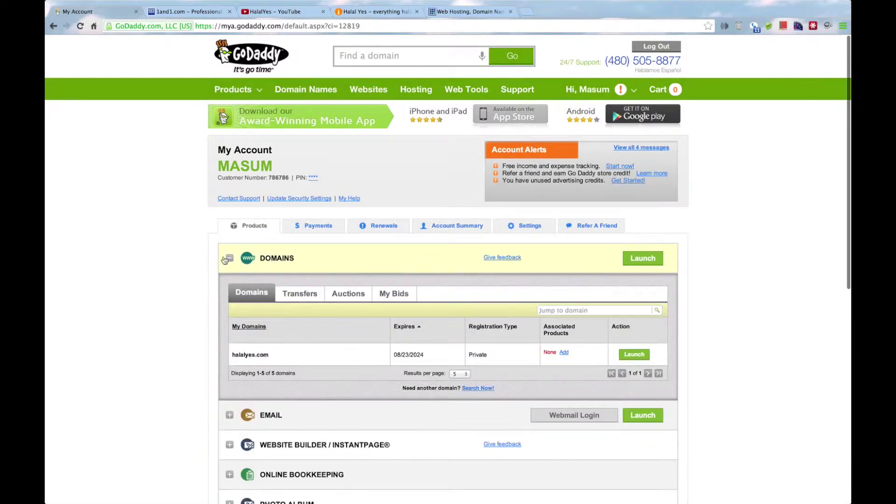
scroll(335, 228, down, 3)
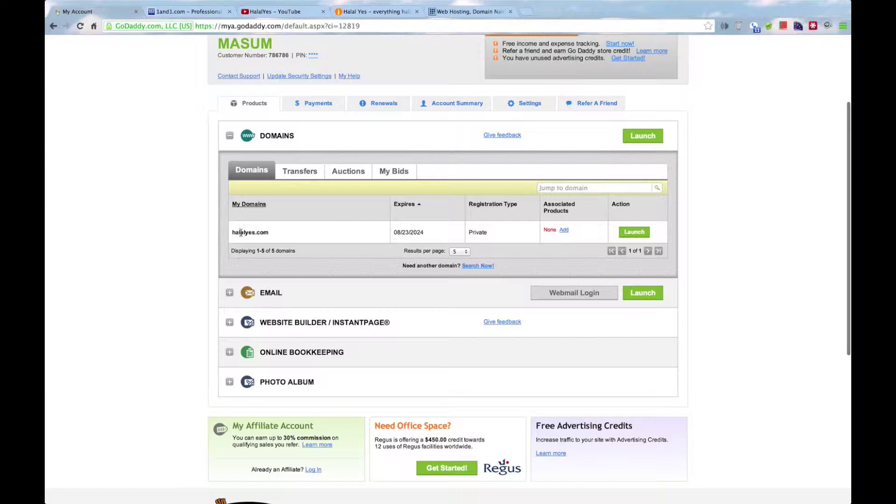
drag(234, 234, 451, 232)
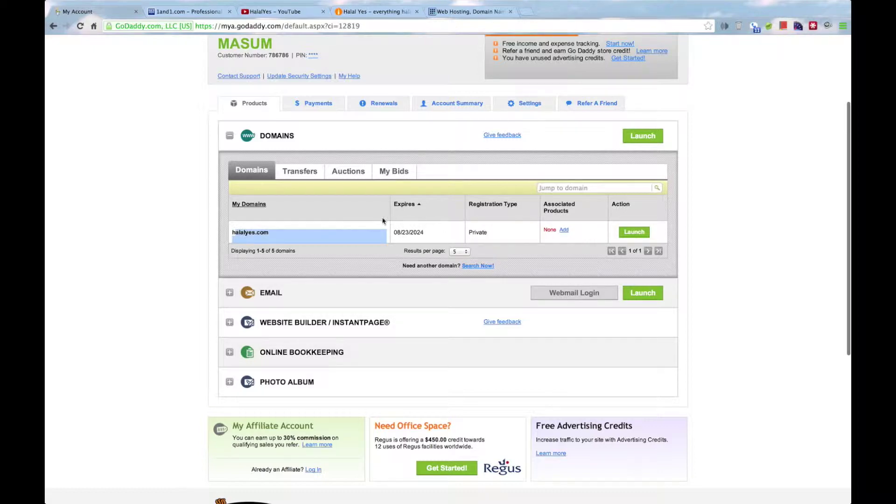
triple_click(408, 233)
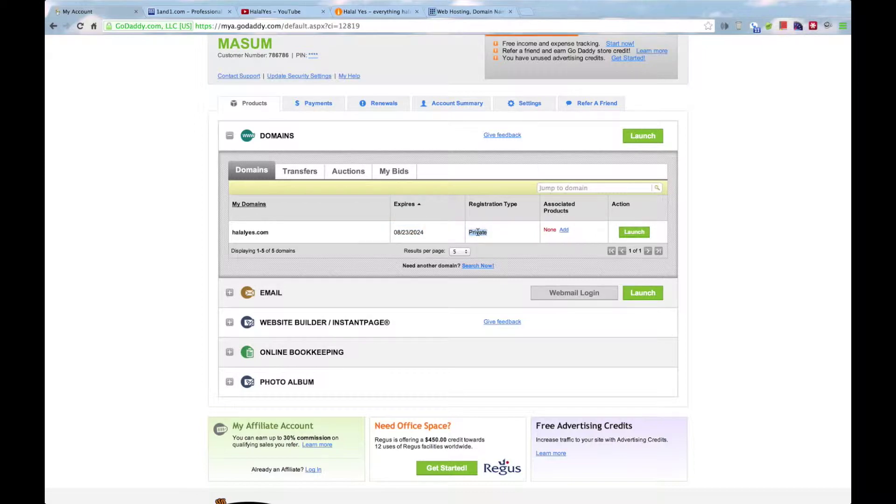
scroll(342, 280, down, 2)
scroll(234, 226, down, 1)
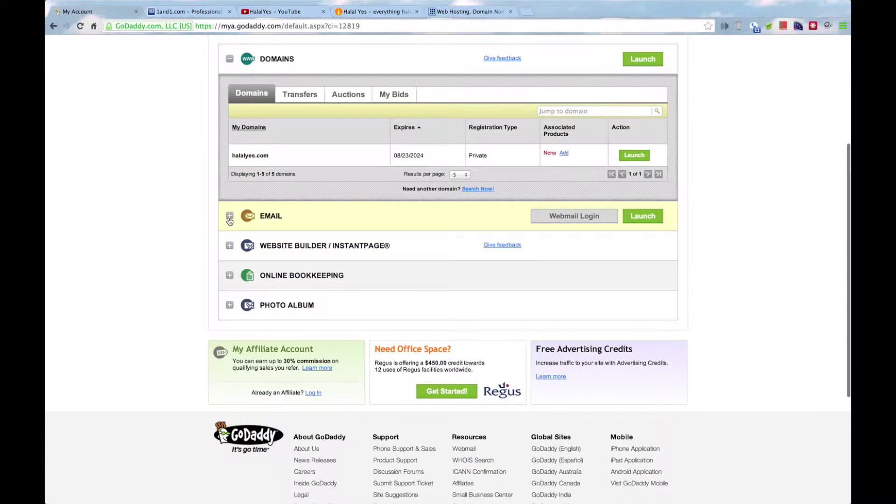
Step: Expand the Email, Website Builder, Online Bookkeeping and Photo Album products, each showing 0 accounts
click(229, 217)
scroll(235, 204, down, 1)
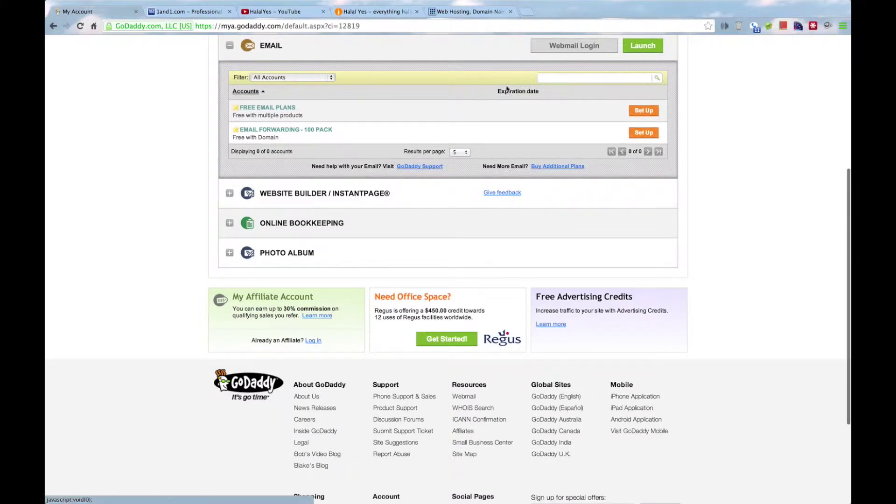
click(230, 195)
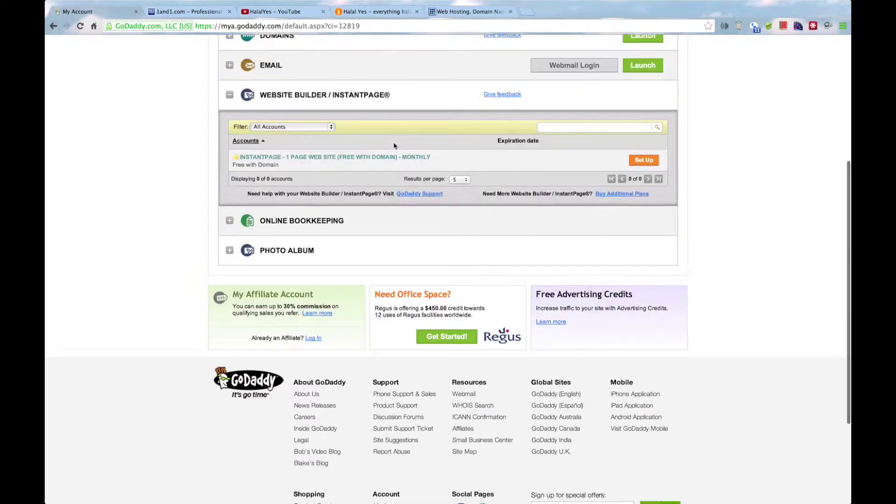
scroll(420, 151, up, 1)
click(256, 200)
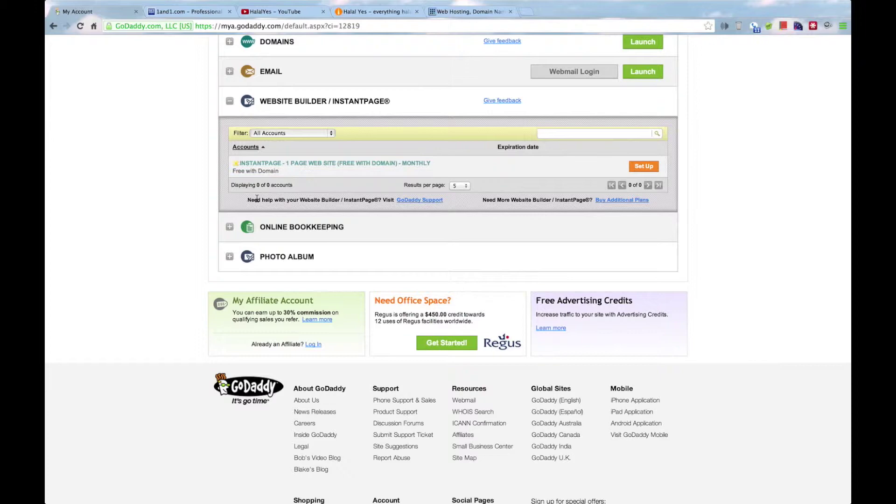
click(230, 226)
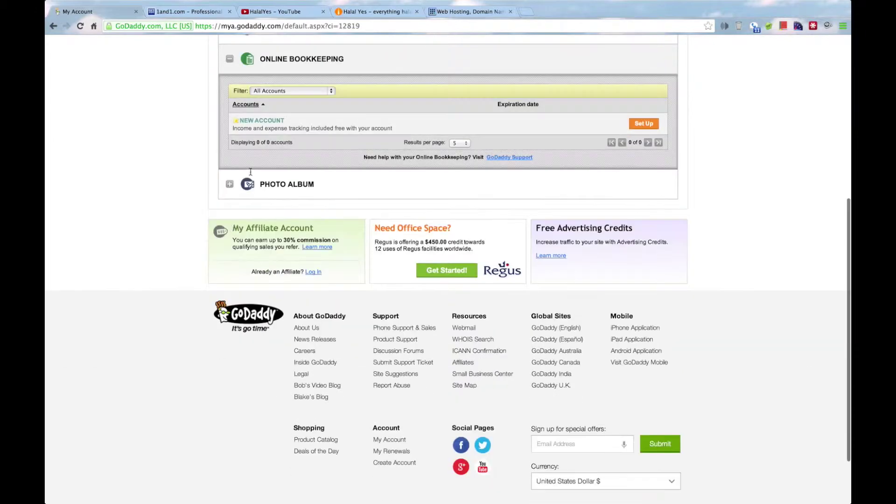
drag(236, 129, 361, 132)
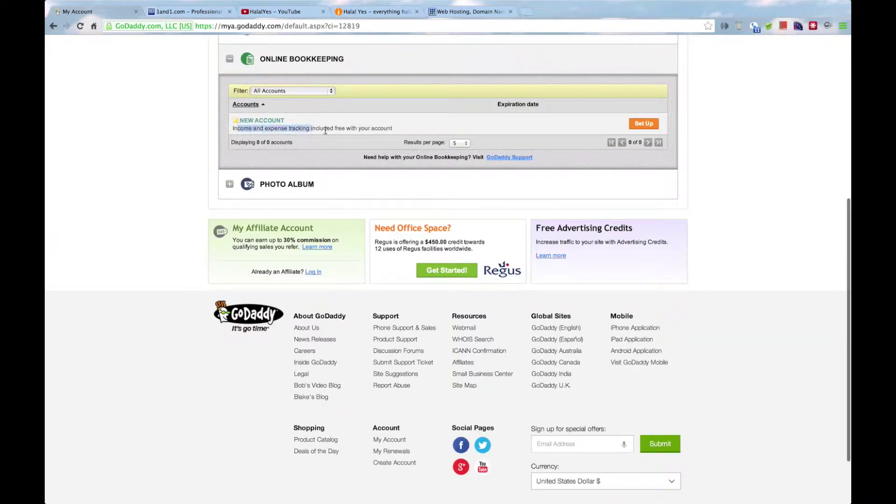
click(317, 160)
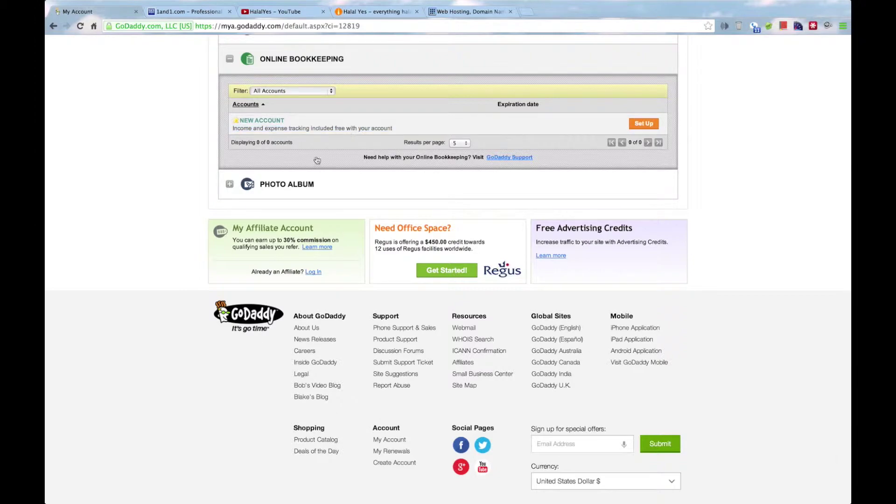
click(231, 185)
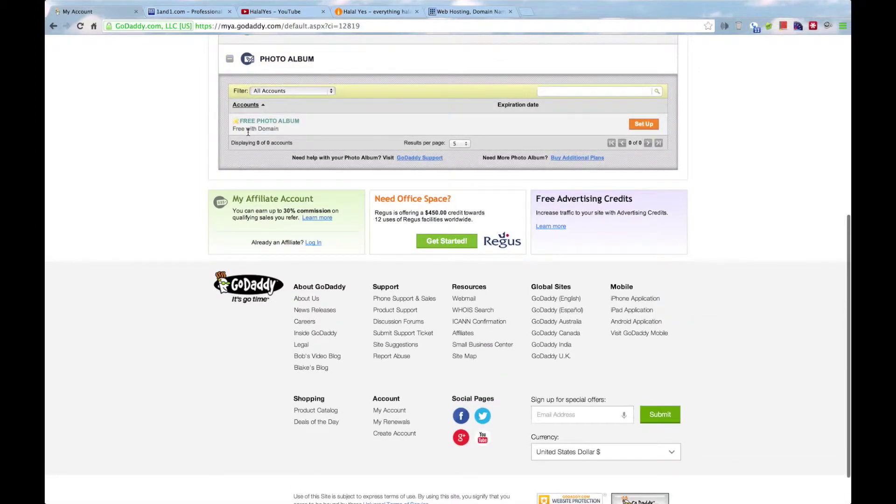
scroll(247, 130, up, 5)
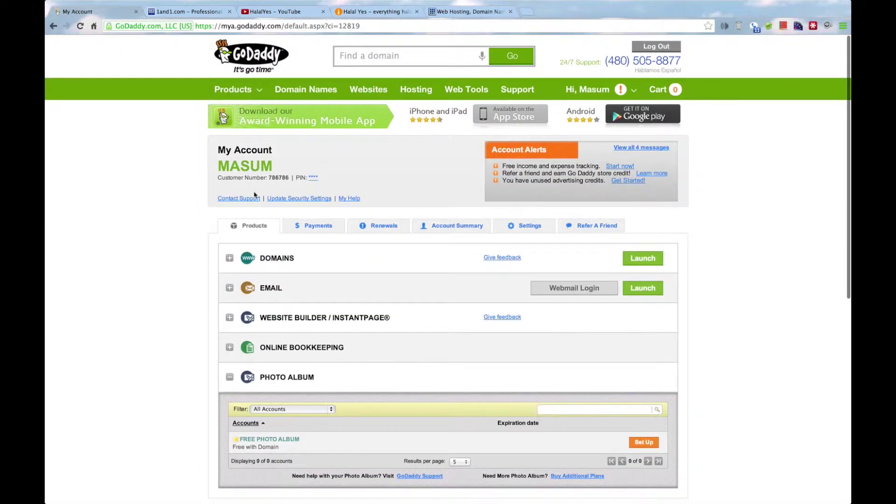
Step: Open the Product Billing page listing the HALALYES.COM renewal
click(321, 227)
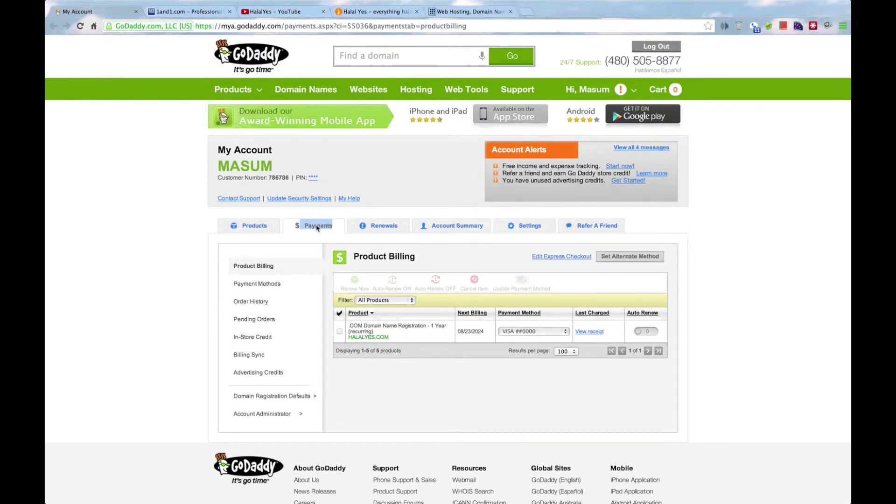
drag(354, 256, 407, 256)
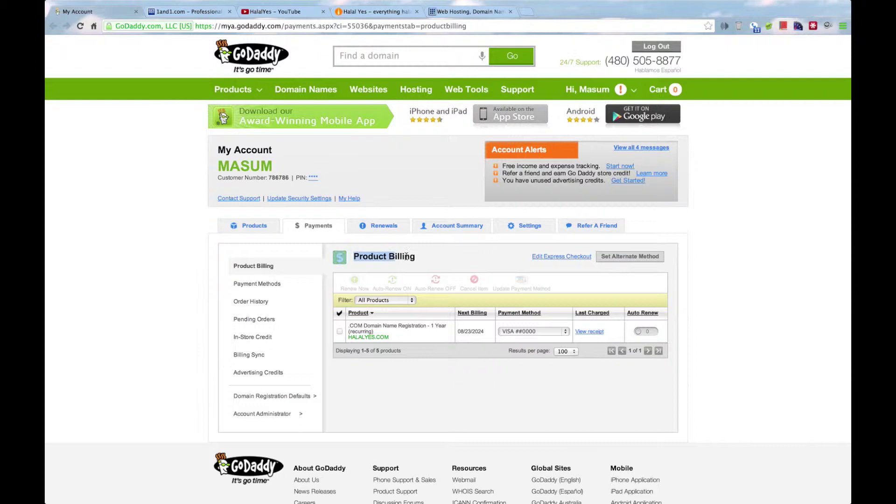
click(403, 271)
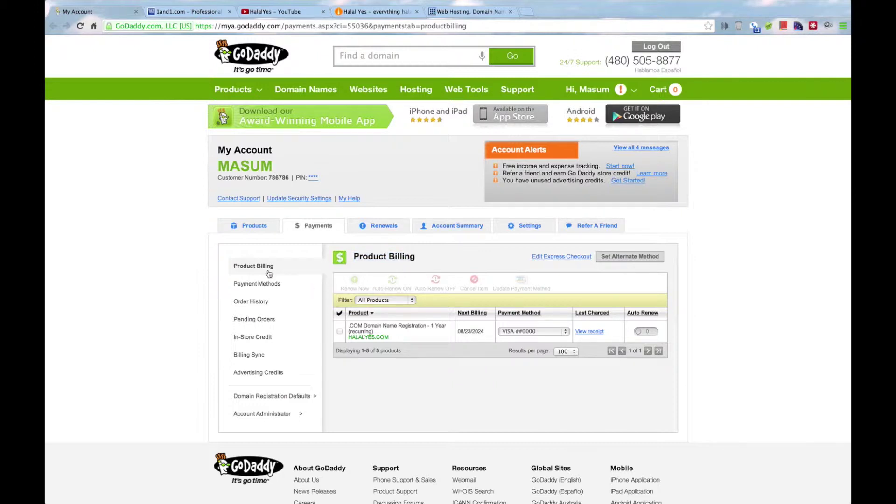
right_click(224, 300)
key(Escape)
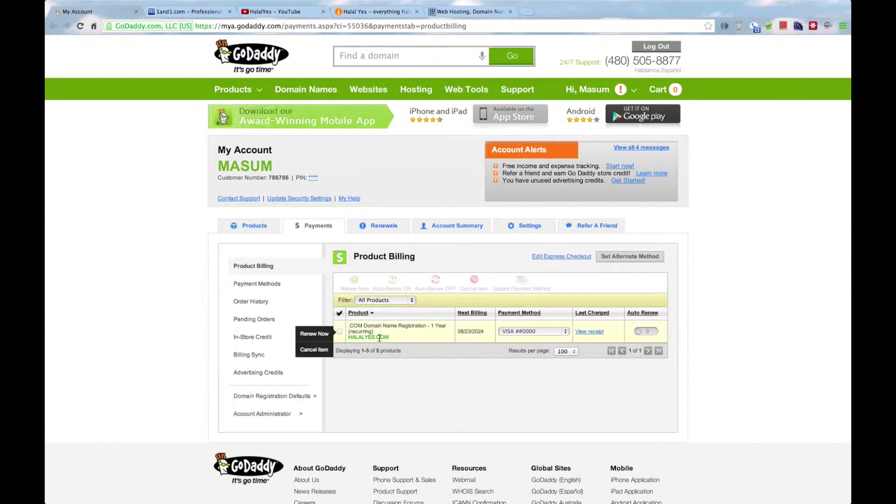
drag(379, 337, 419, 342)
Step: Keep VISA ##0000 as the payment method and switch auto-renew on, then back off
click(519, 333)
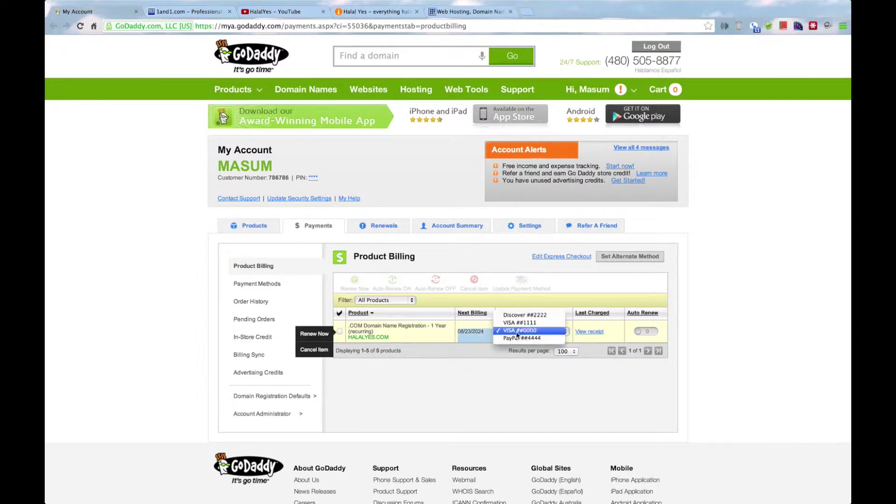
click(538, 335)
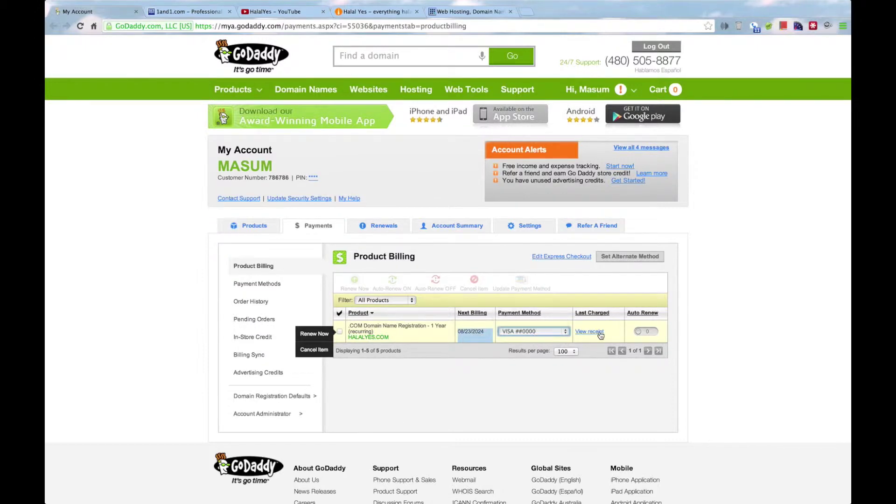
click(645, 333)
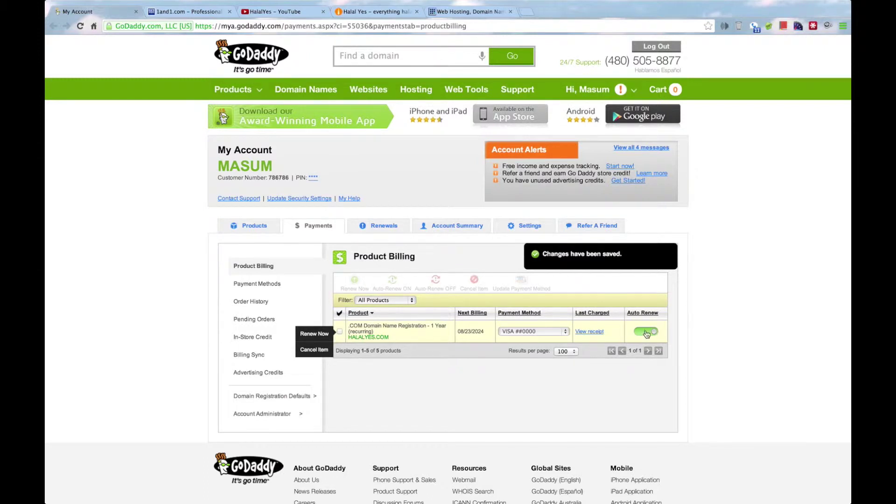
click(646, 335)
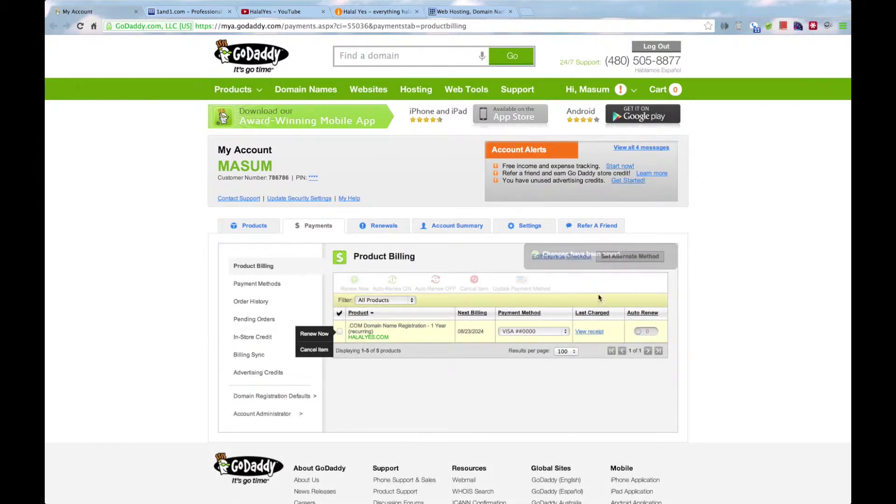
Step: Open Renewals and collapse the Customize your order domain, hosting and email add-ons
click(382, 227)
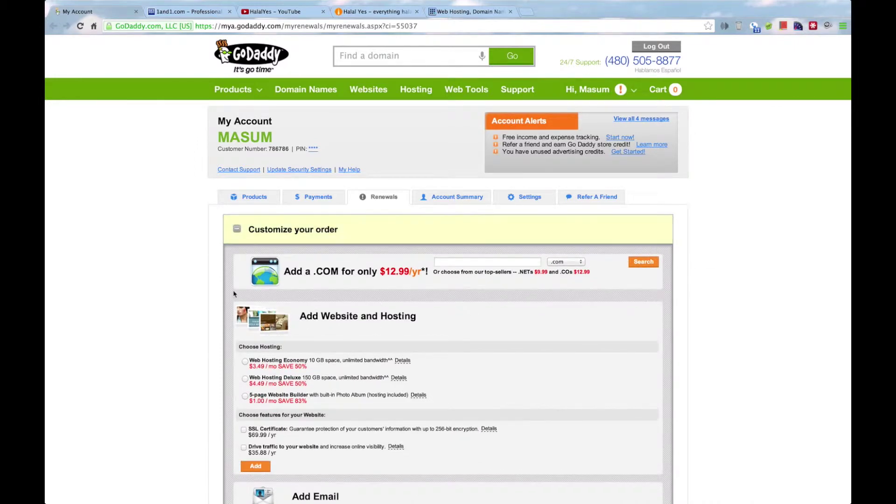
scroll(259, 366, down, 3)
scroll(259, 366, down, 3)
scroll(259, 366, down, 2)
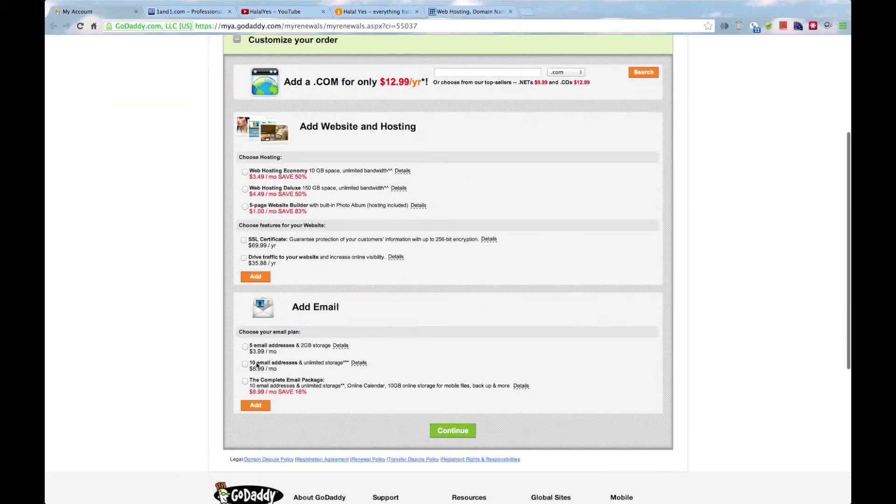
scroll(280, 376, up, 5)
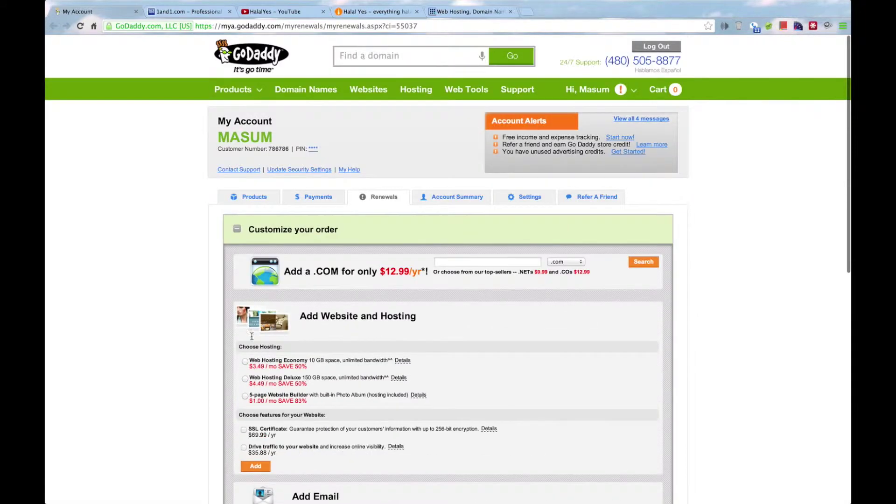
click(239, 231)
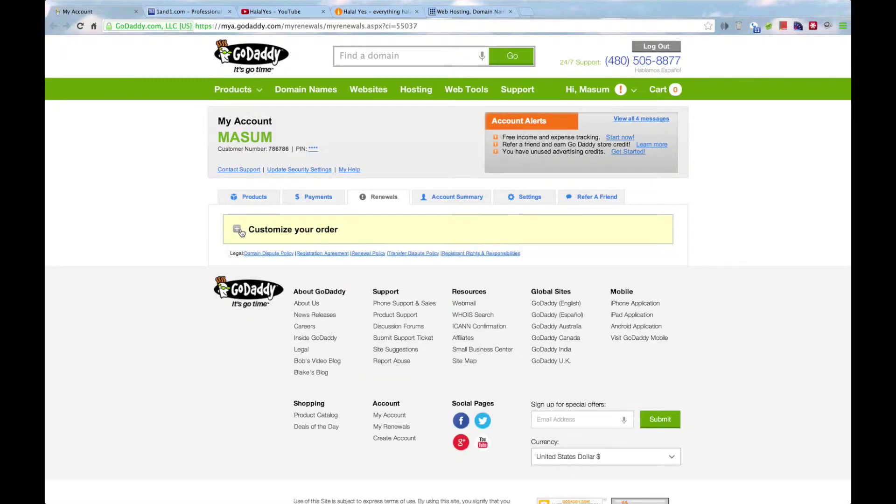
click(473, 201)
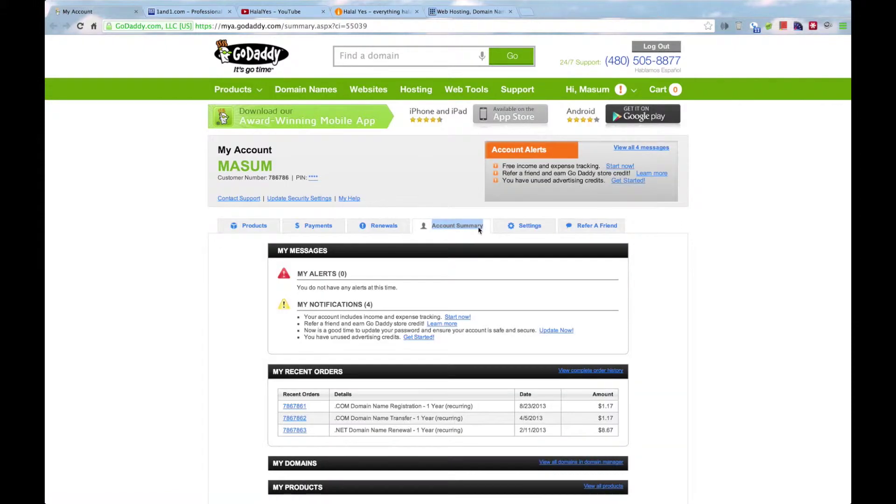
click(314, 282)
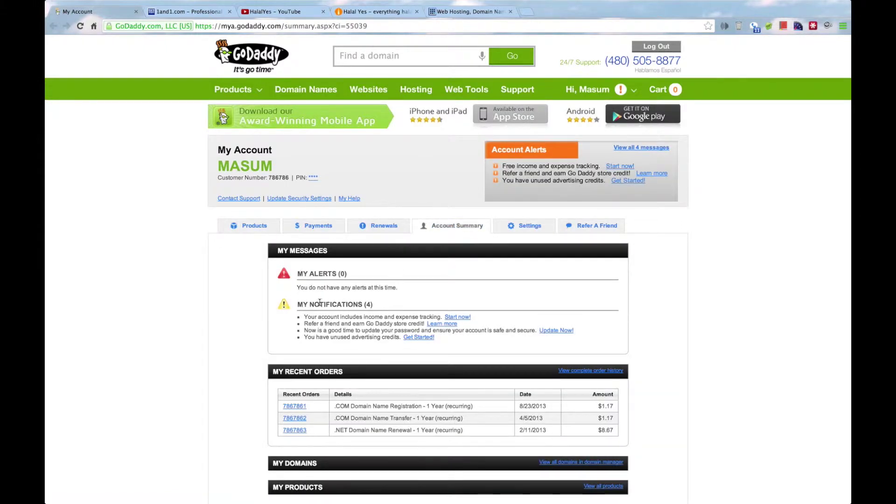
triple_click(309, 371)
click(393, 374)
triple_click(291, 463)
click(310, 495)
triple_click(297, 487)
click(297, 488)
scroll(403, 306, up, 1)
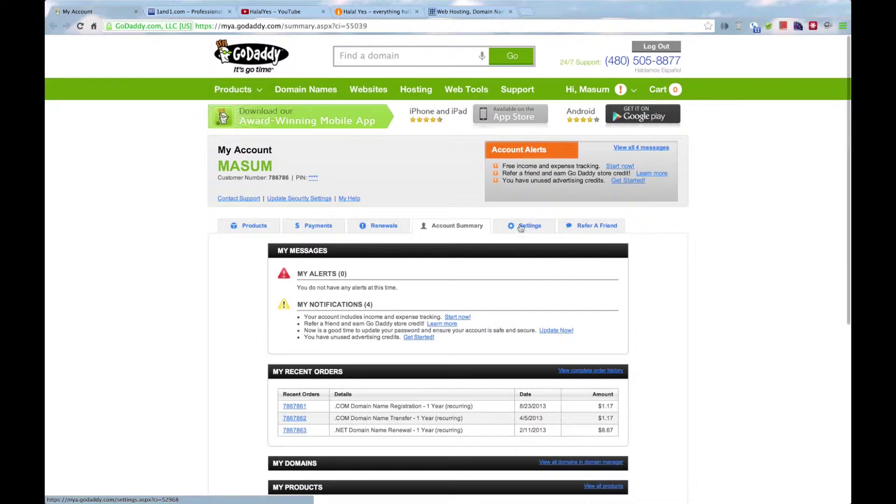
Step: Open Settings on Account Owner Information, reviewing the Contact Preferences, Account Administrator and GoodAsGold sections
click(530, 226)
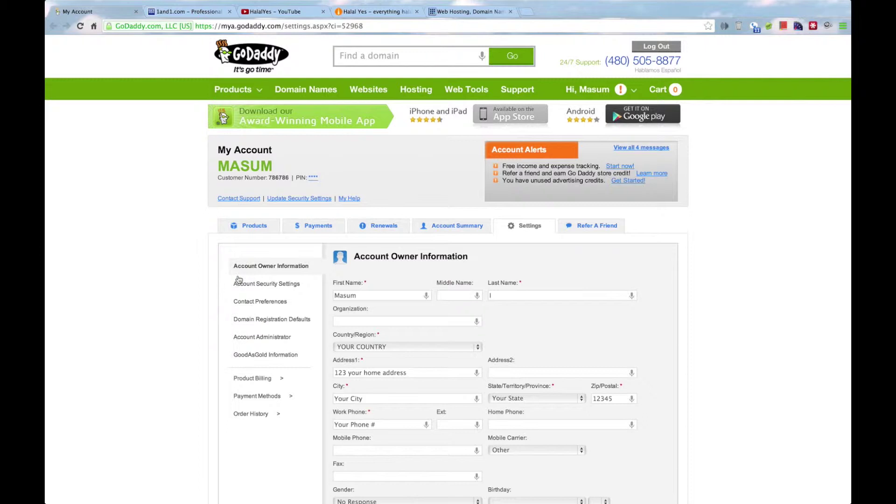
double_click(245, 303)
double_click(244, 337)
double_click(249, 355)
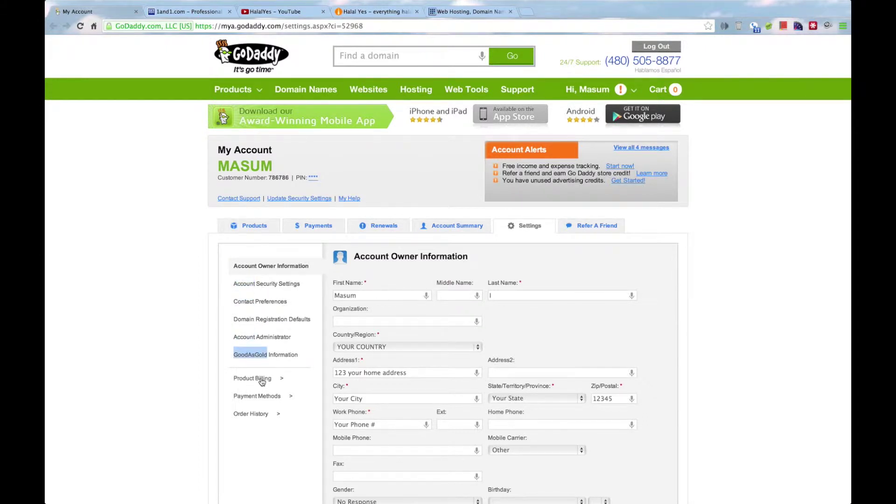
drag(262, 382, 497, 194)
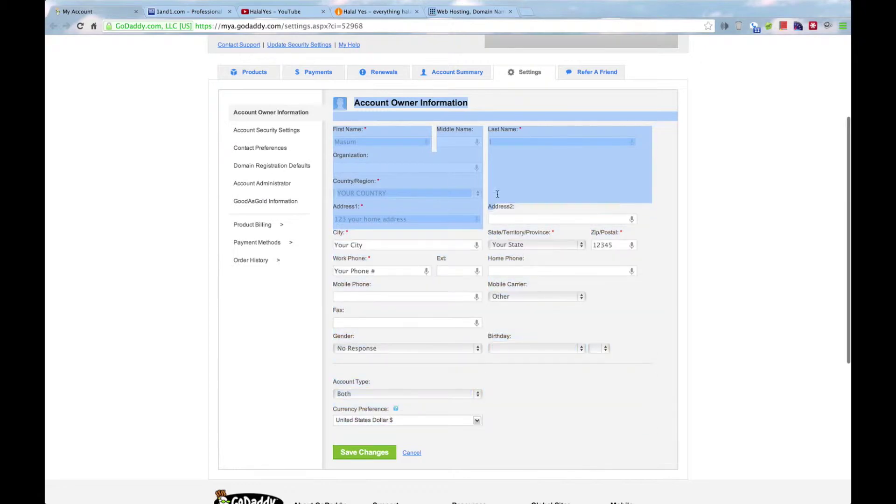
click(497, 194)
scroll(411, 452, up, 5)
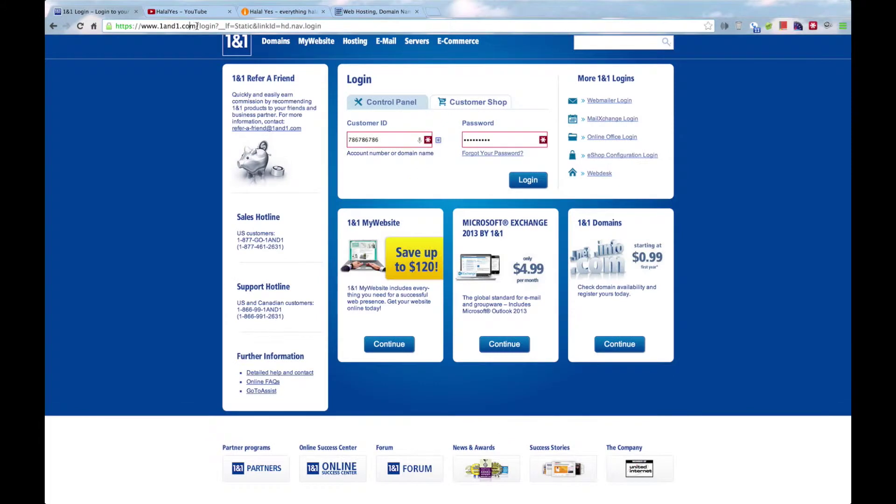
Step: Log in to the 1&1 Control Panel with the Customer ID and password
drag(196, 26, 64, 28)
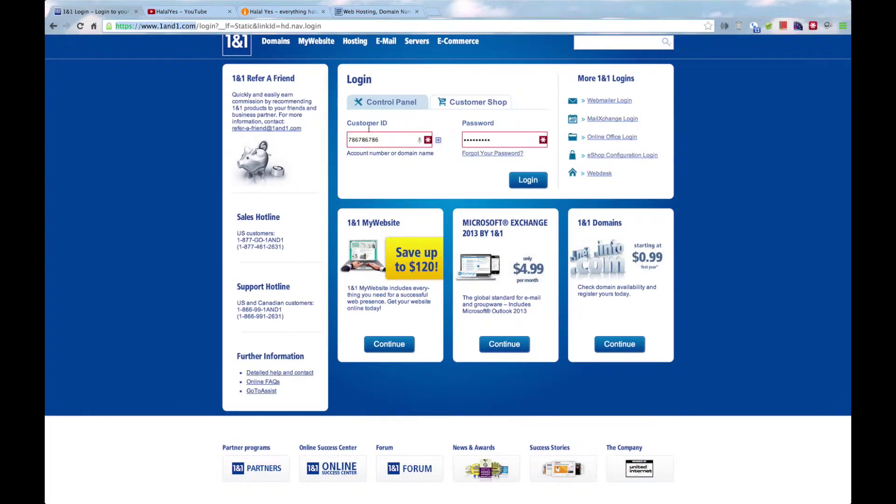
double_click(469, 142)
double_click(364, 139)
click(394, 139)
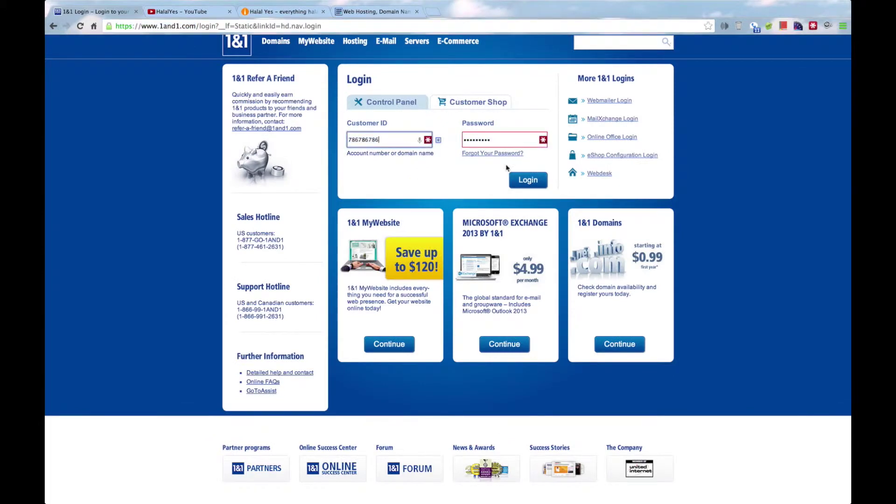
click(531, 181)
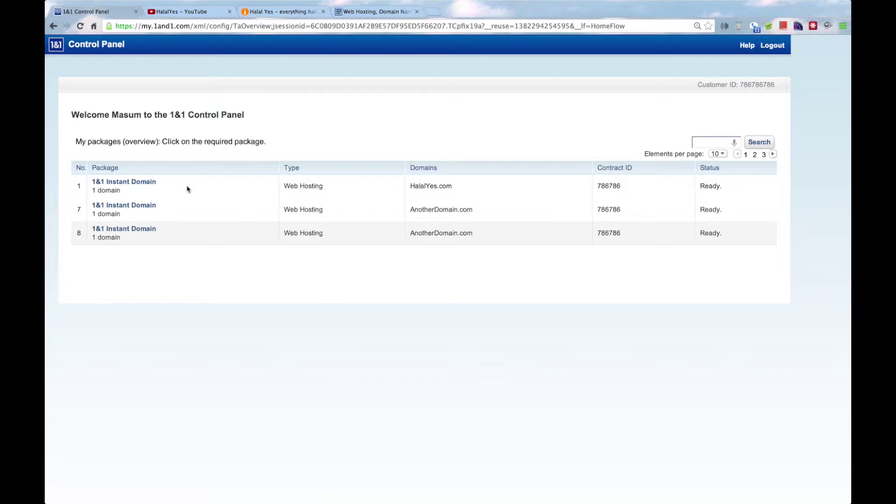
Step: Open the HalalYes.com package from the three Instant Domain hosting packages
drag(186, 191, 491, 235)
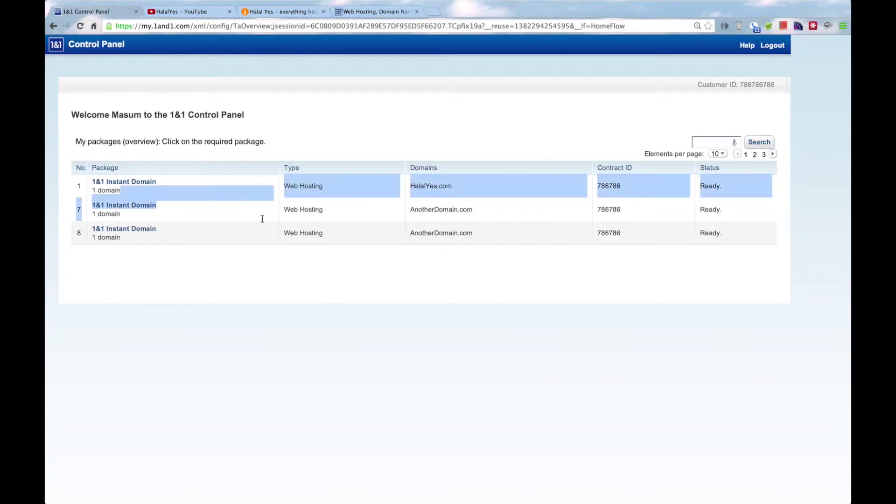
click(445, 187)
click(124, 181)
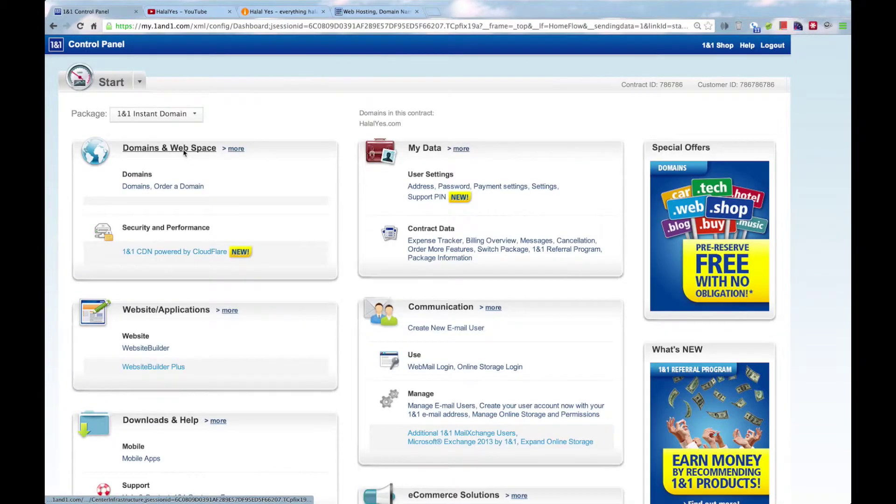
Step: Preview Domains & Web Space in a new tab, then close it
right_click(184, 149)
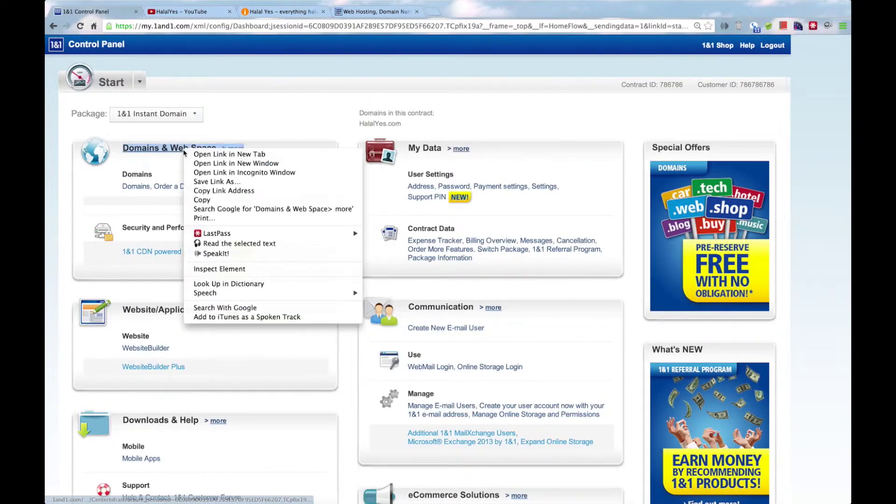
click(235, 155)
key(ctrl+Tab)
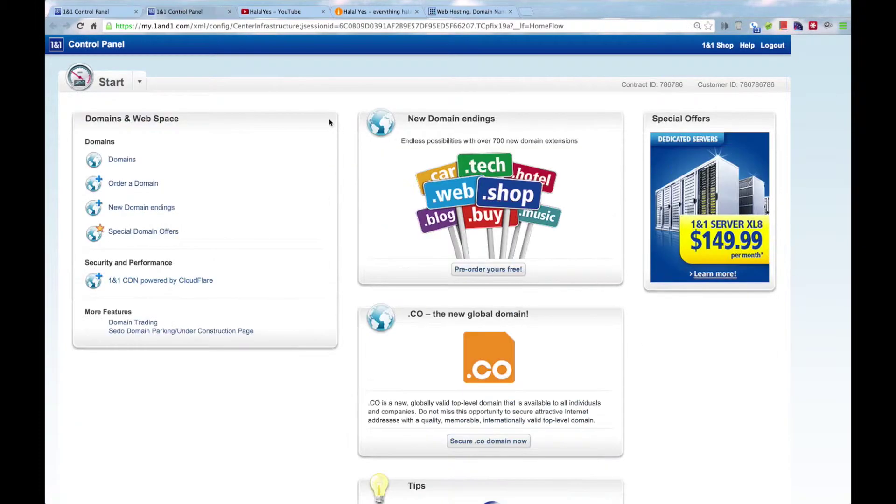
mouse_move(326, 119)
mouse_down()
mouse_move(243, 154)
mouse_move(242, 261)
mouse_up()
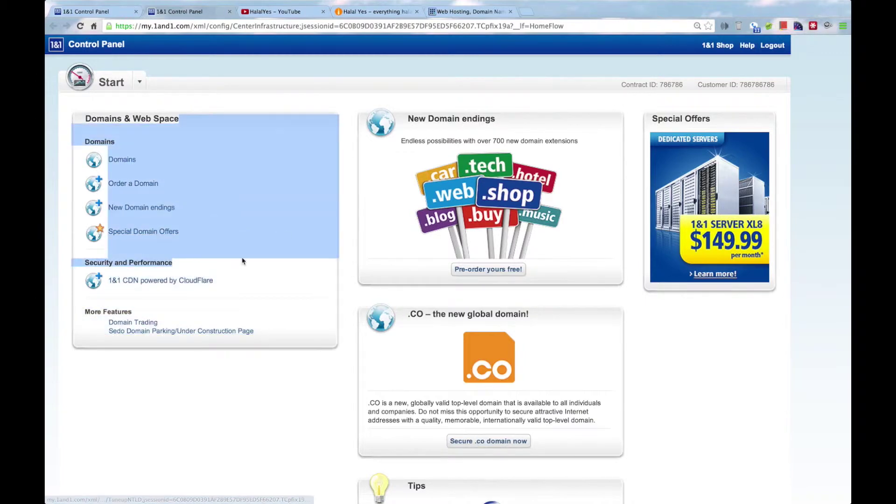
click(351, 128)
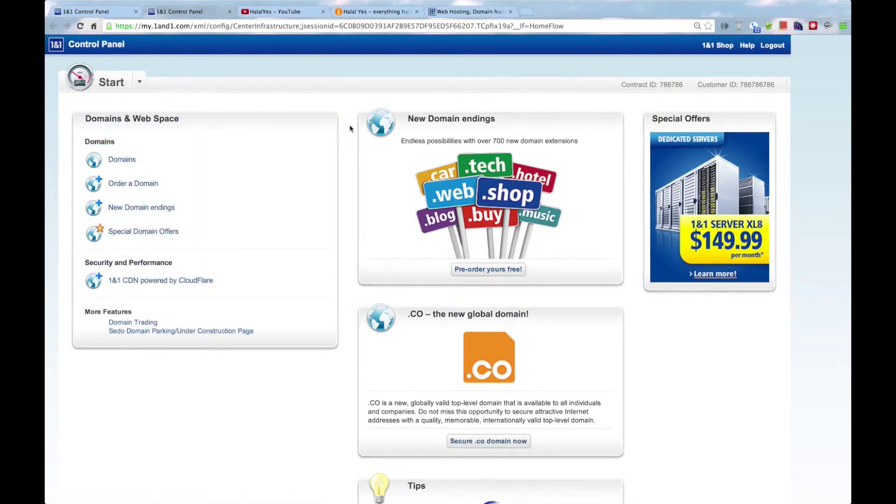
click(229, 12)
click(84, 12)
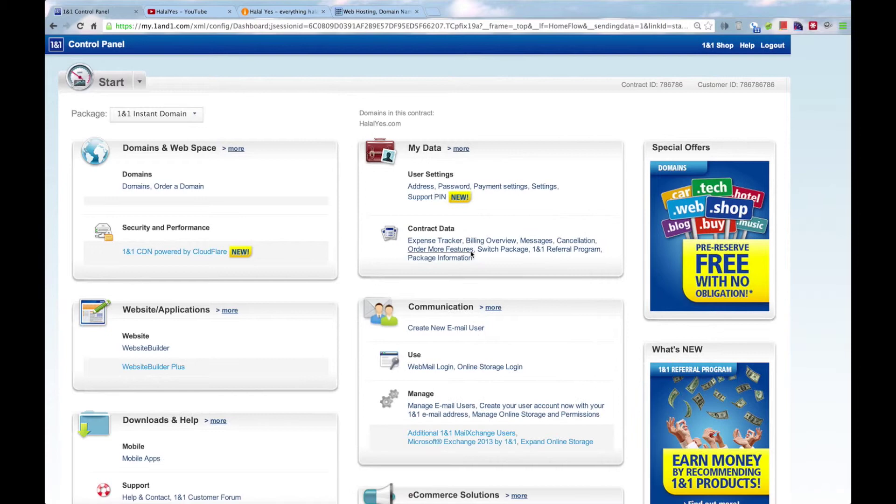
Step: Preview My Data in a new tab, reviewing its Address, Password and contract data entries
right_click(427, 146)
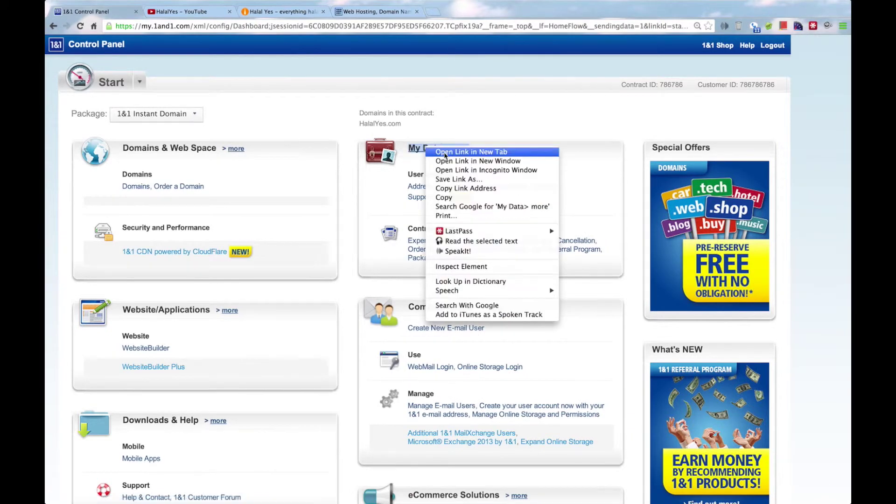
click(456, 149)
click(188, 11)
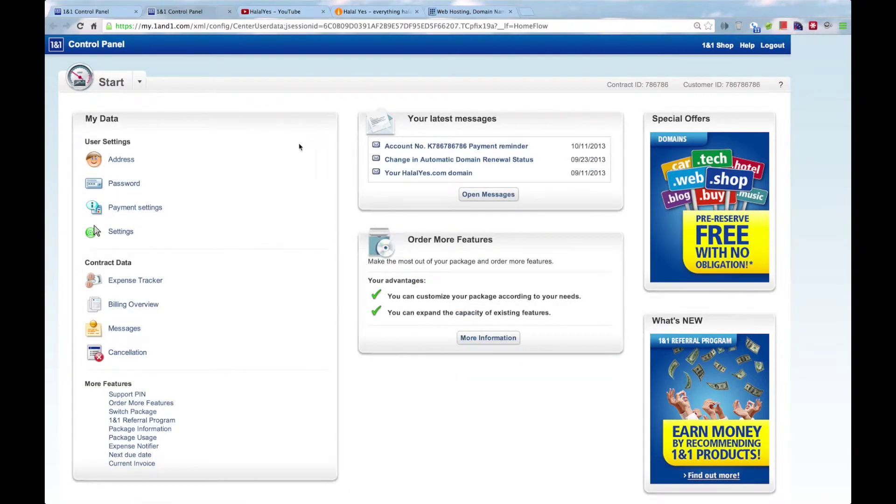
drag(300, 147, 225, 364)
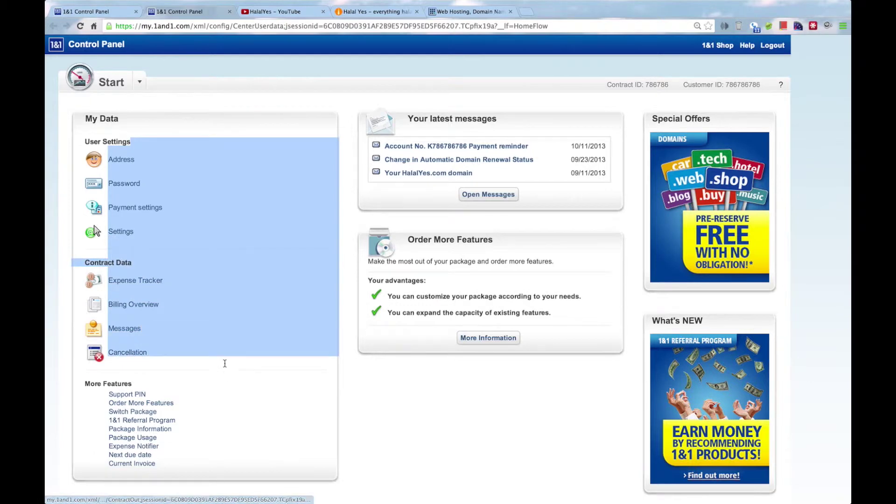
double_click(240, 164)
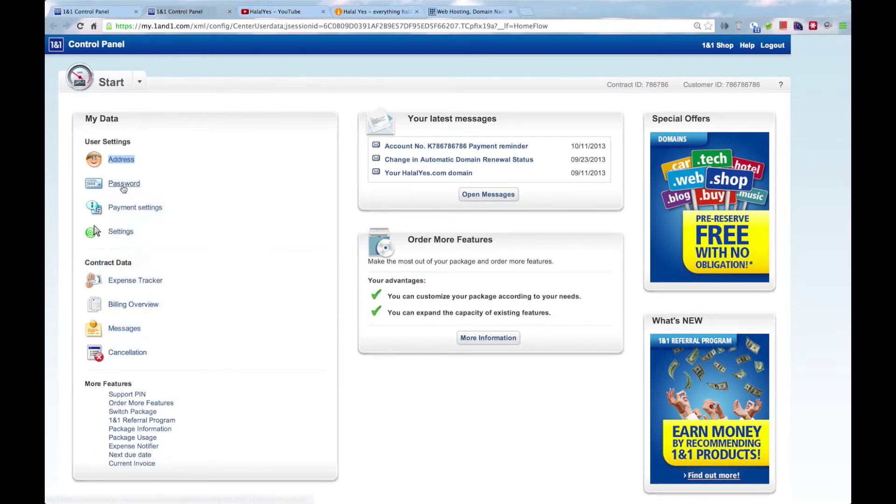
double_click(125, 184)
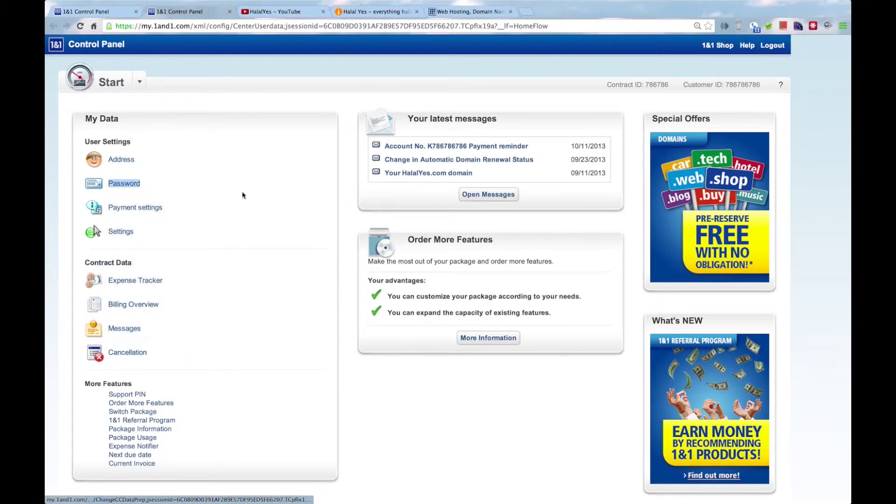
mouse_move(210, 145)
mouse_down()
mouse_move(214, 305)
mouse_move(290, 150)
mouse_move(377, 110)
mouse_up()
mouse_move(559, 124)
mouse_down()
mouse_move(567, 262)
mouse_move(238, 18)
mouse_up()
Step: Close My Data, then preview Website/Applications with Order a Domain in a new tab and close it
click(230, 11)
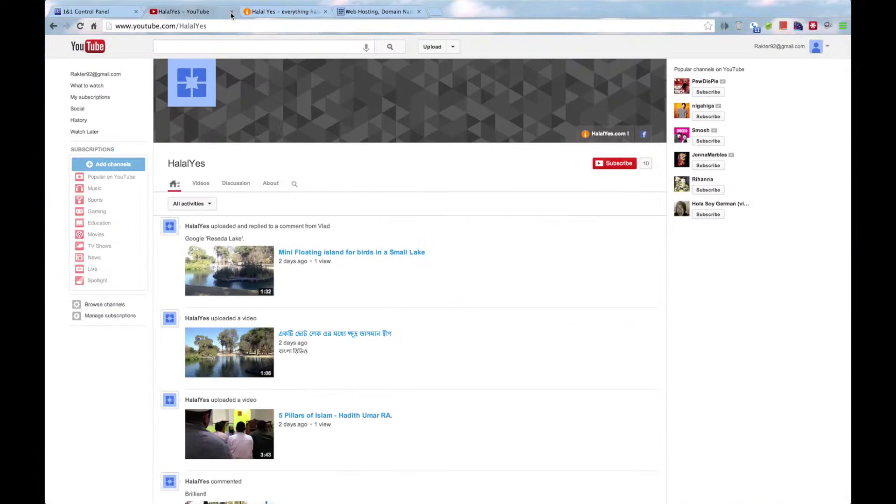
click(105, 12)
right_click(179, 309)
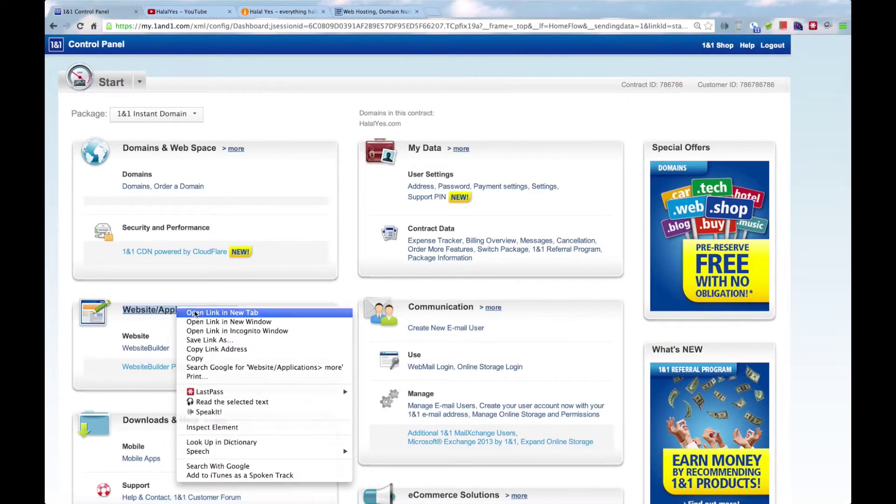
click(192, 313)
key(ctrl+Tab)
mouse_move(231, 144)
mouse_down()
mouse_move(236, 225)
mouse_move(140, 158)
mouse_up()
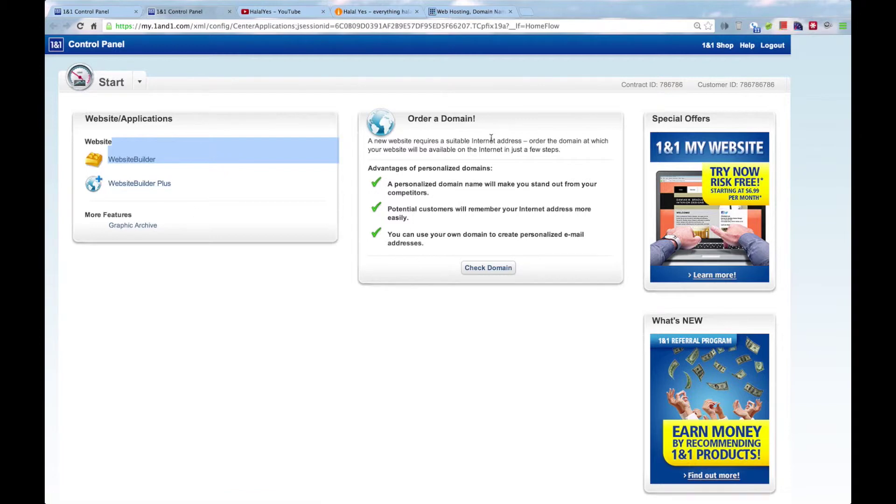
drag(492, 141, 503, 120)
click(502, 156)
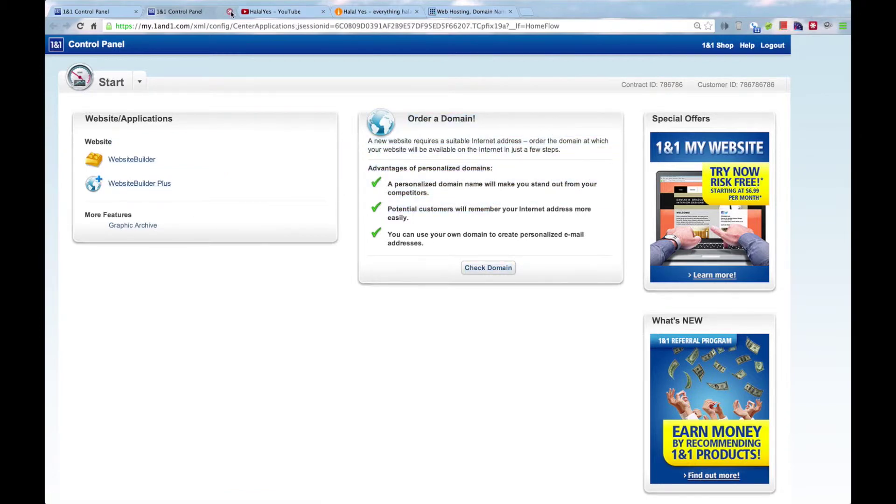
click(230, 12)
click(84, 12)
Step: Preview the Communication email tools in a new tab, then close it
right_click(434, 308)
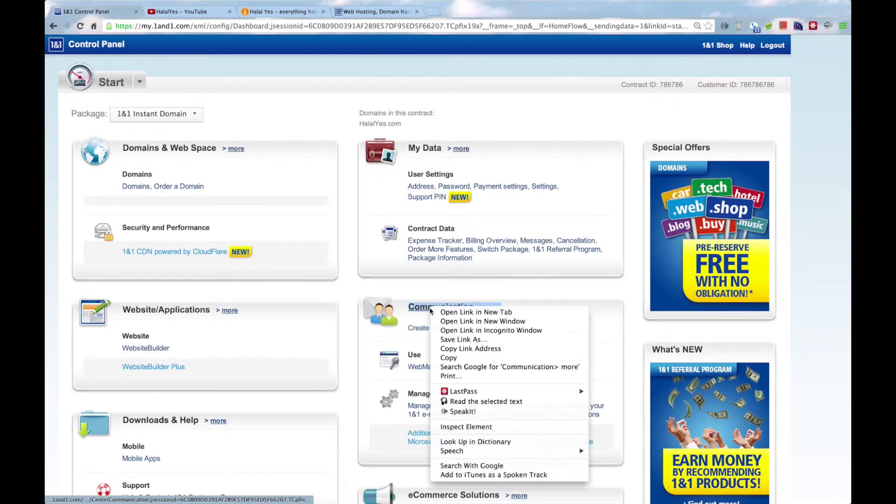
click(448, 313)
click(188, 12)
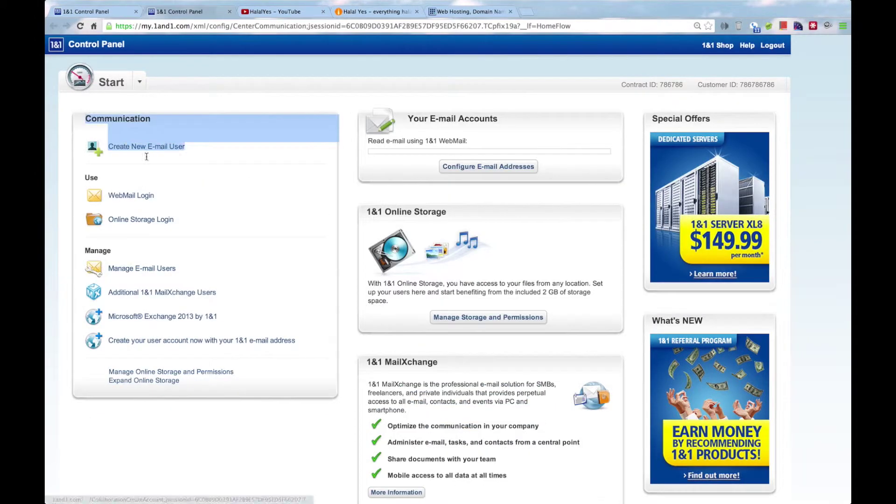
mouse_move(198, 160)
mouse_down()
mouse_move(204, 196)
mouse_move(547, 210)
mouse_move(232, 13)
mouse_up()
click(230, 11)
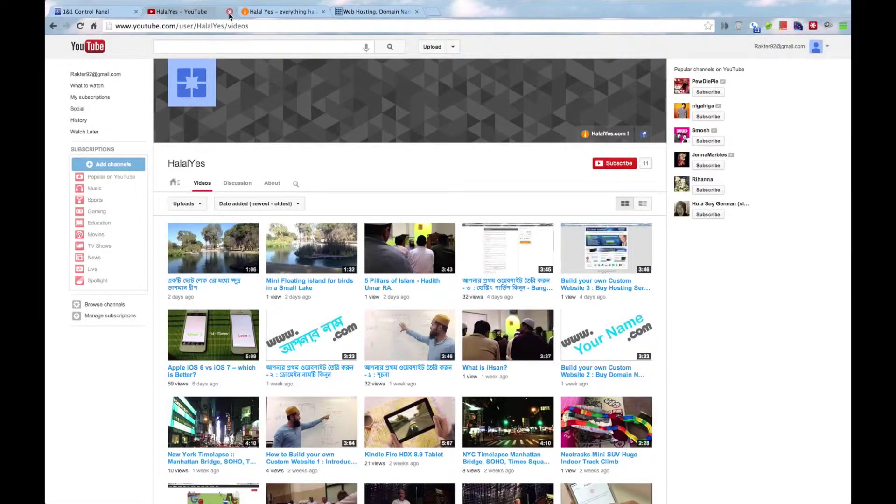
click(62, 12)
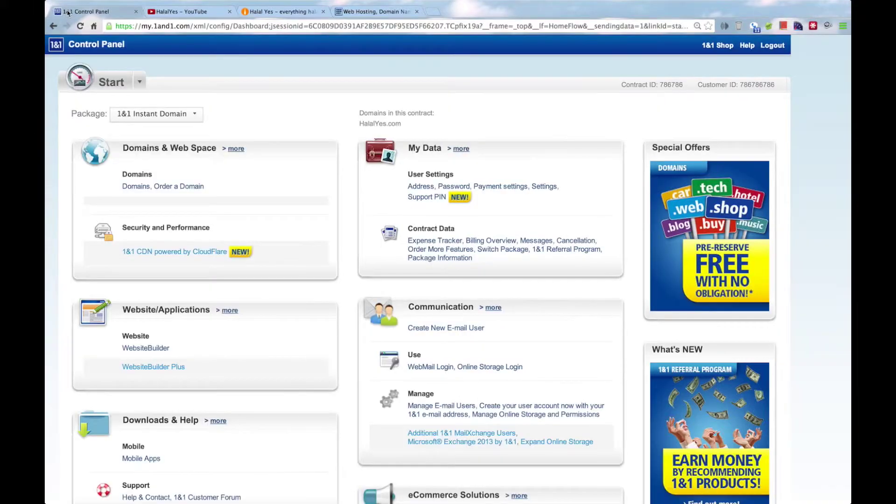
scroll(195, 90, down, 5)
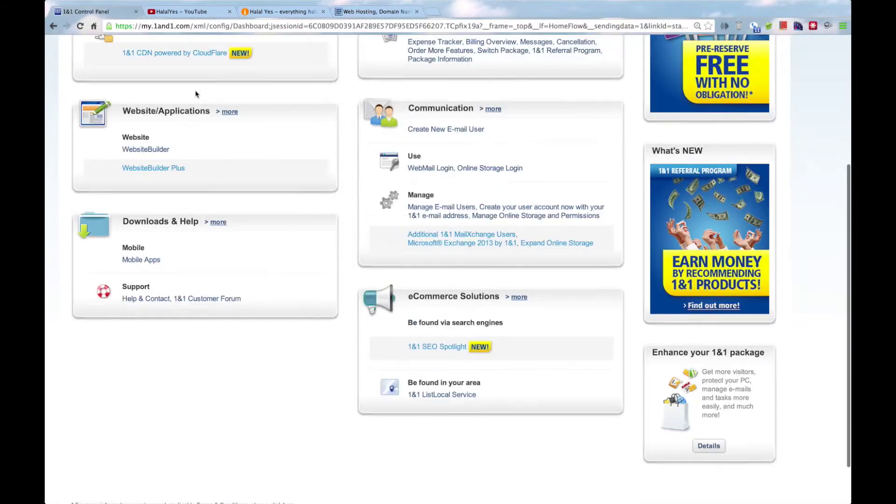
right_click(176, 222)
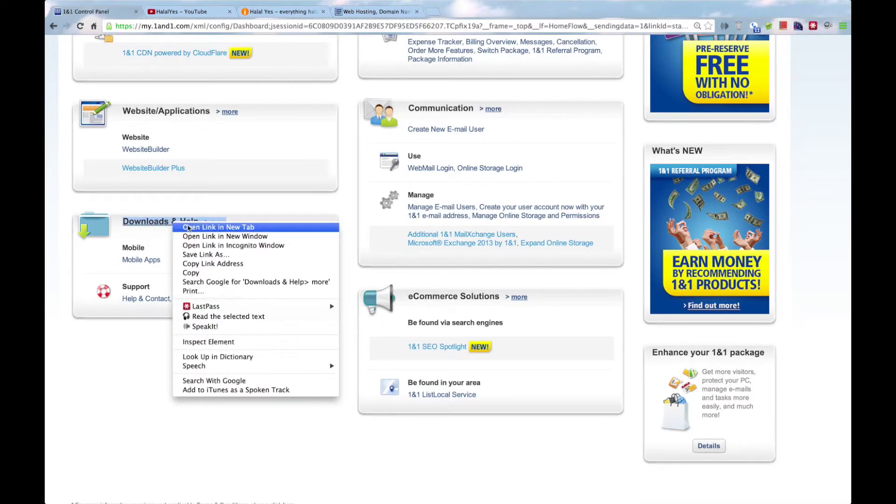
click(188, 228)
right_click(432, 297)
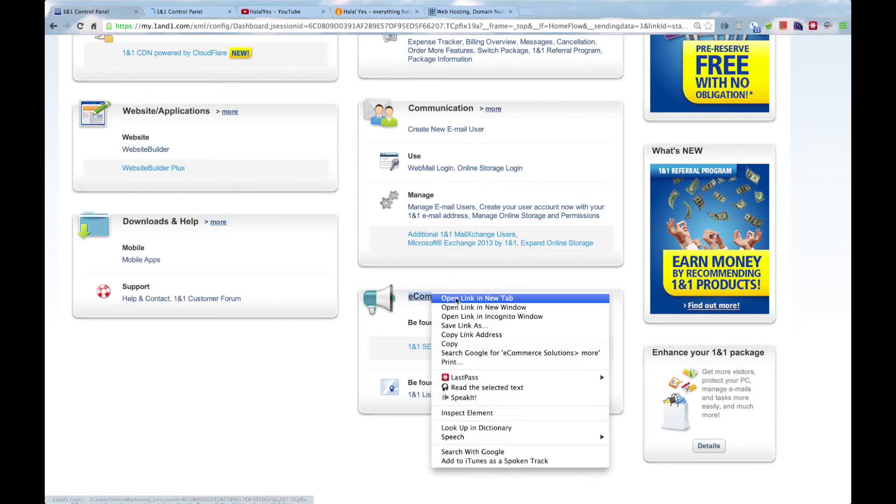
click(451, 301)
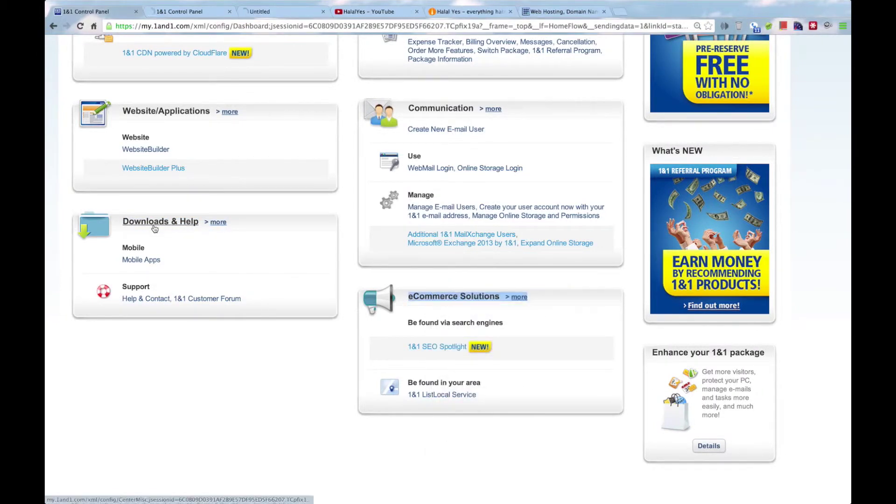
click(169, 12)
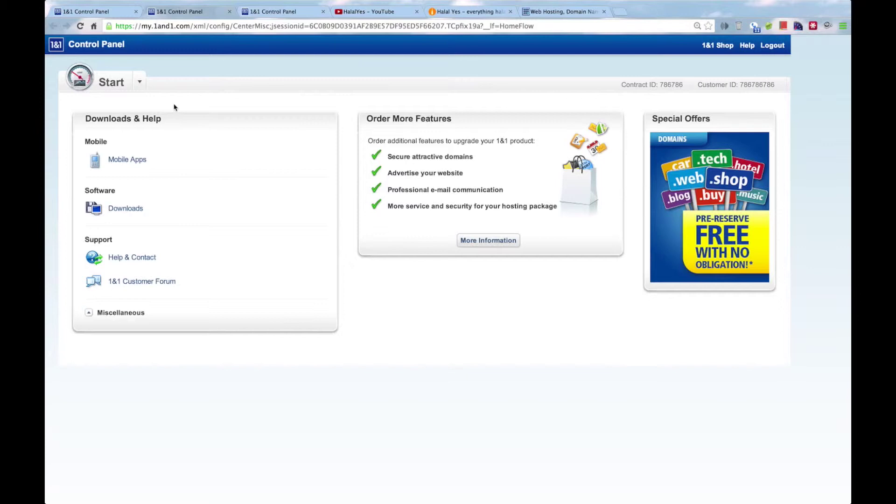
drag(190, 137, 209, 264)
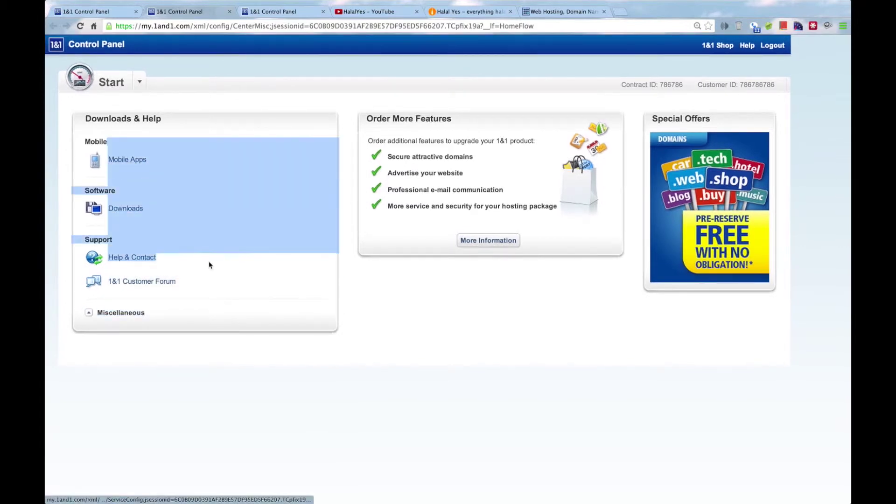
click(209, 265)
drag(438, 129, 490, 144)
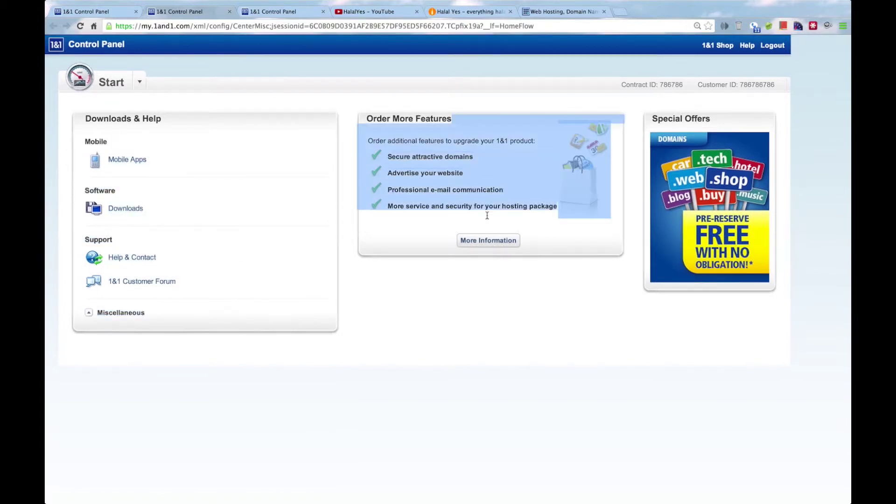
click(490, 144)
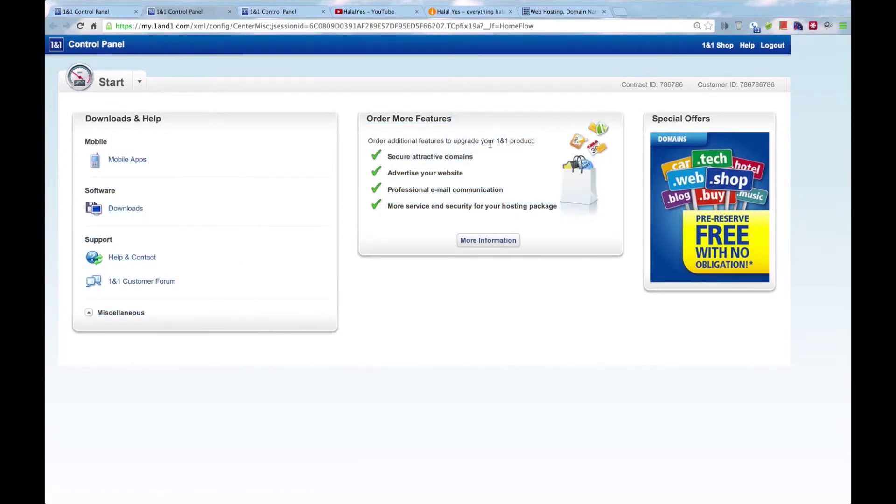
click(278, 16)
drag(227, 138, 237, 198)
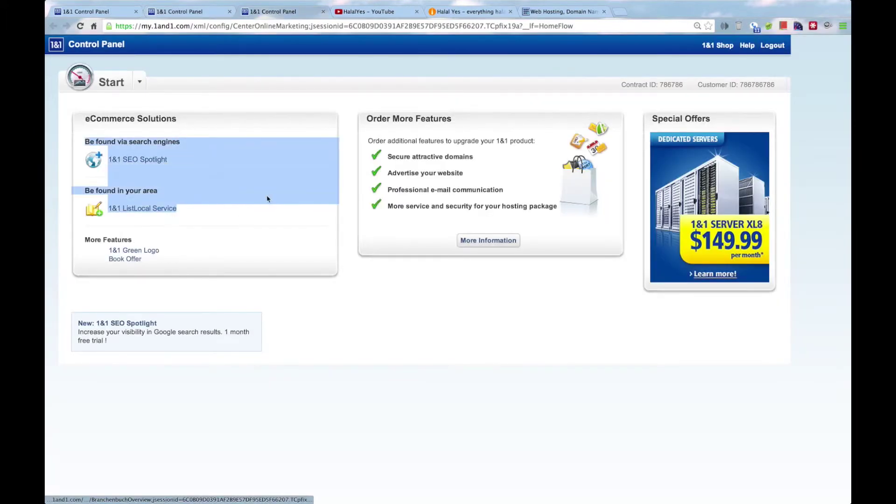
drag(420, 112, 471, 217)
click(471, 217)
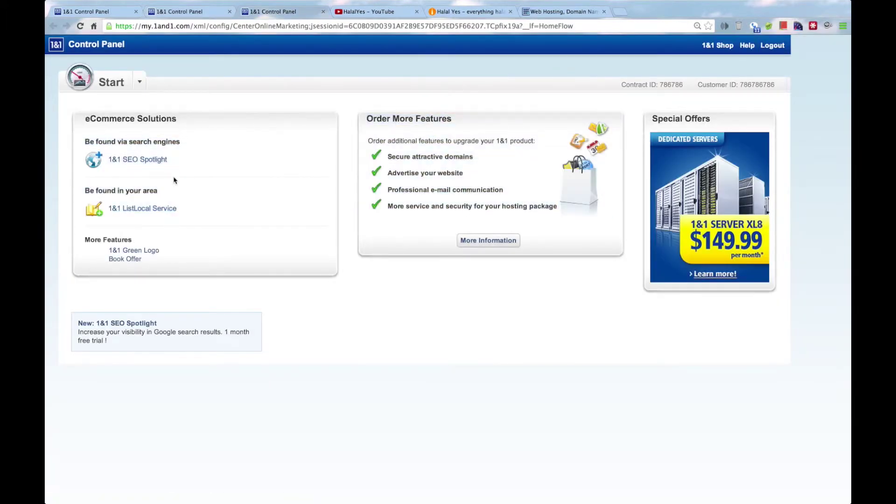
click(230, 11)
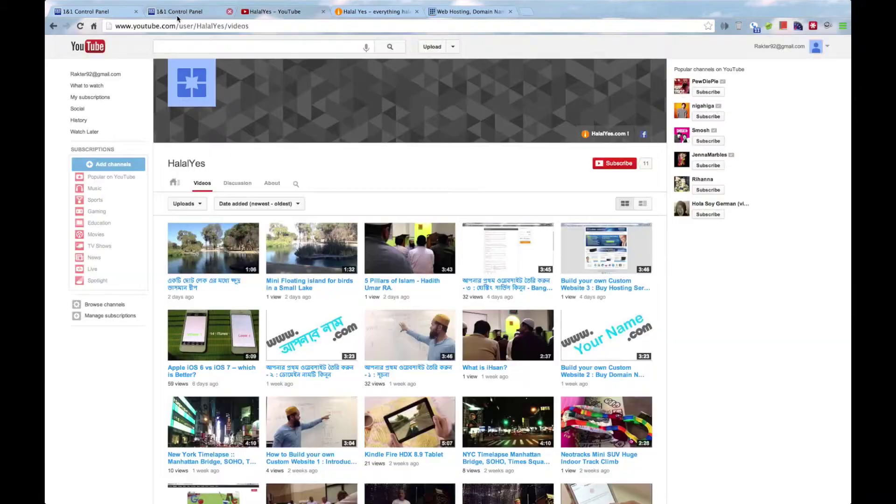
click(84, 11)
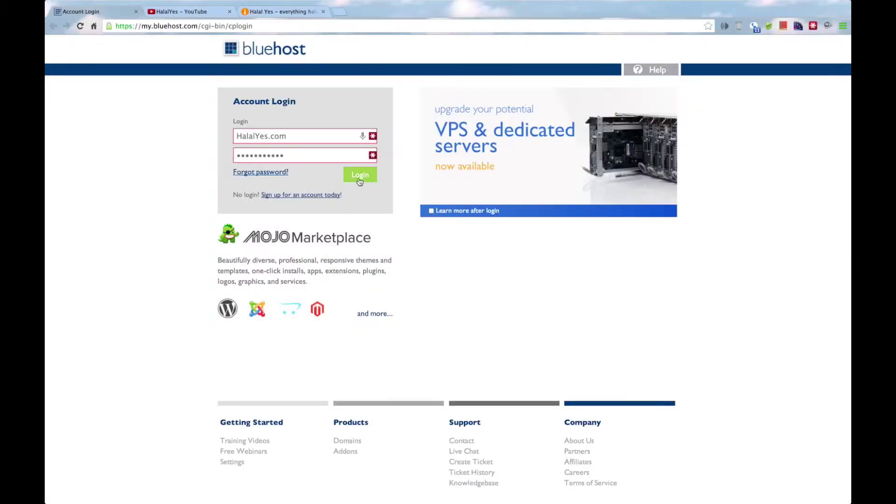
Step: Log in on the Bluehost Account Login page to reach the HalalYes.com cPanel
click(359, 176)
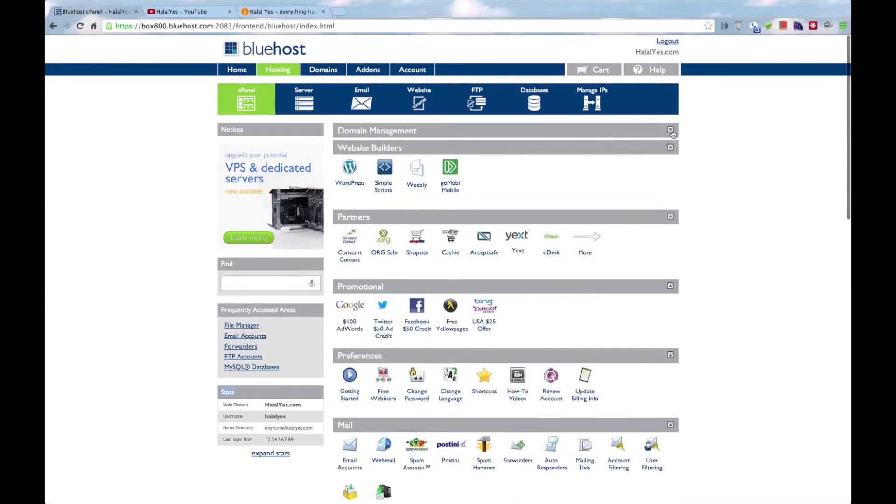
Step: Collapse every cPanel group from Website Builders down to Upgrades
click(670, 147)
click(670, 163)
click(670, 181)
click(670, 198)
click(670, 215)
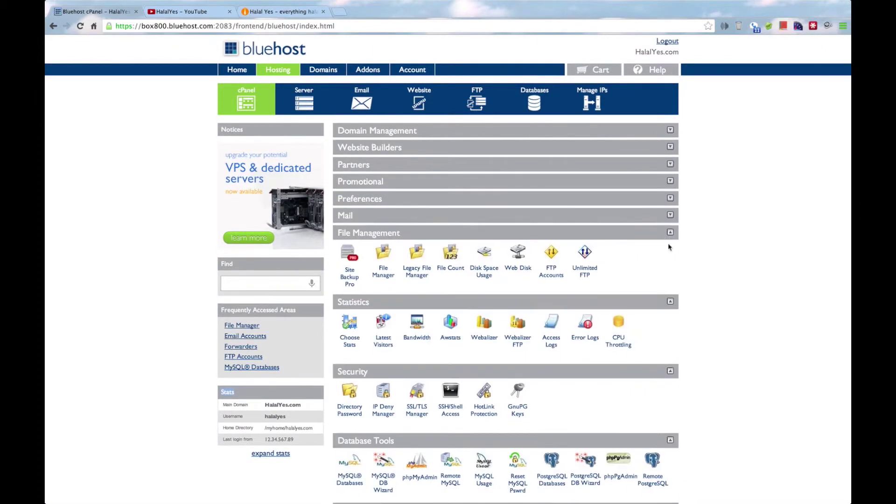
click(670, 231)
click(670, 250)
click(670, 267)
click(670, 284)
click(670, 300)
click(670, 317)
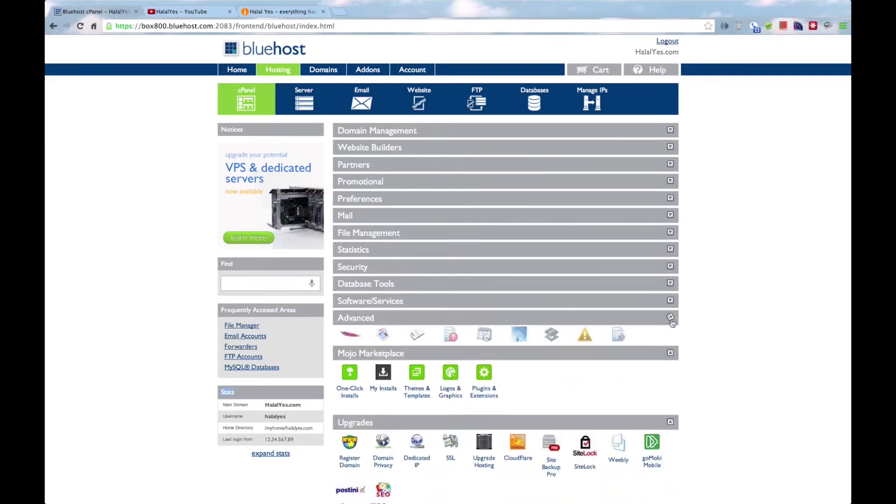
click(671, 335)
click(670, 351)
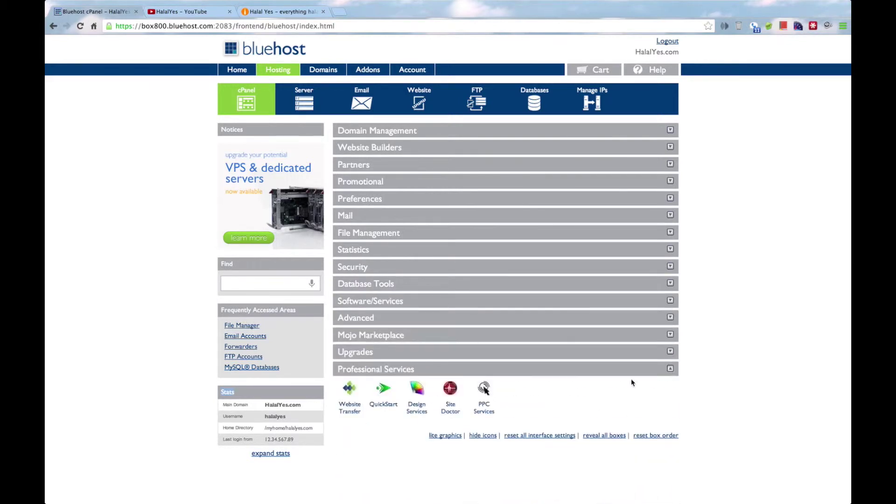
Step: Expand Upgrades, Mojo Marketplace, Advanced, Software/Services, Database Tools, Security and Statistics
click(671, 352)
drag(544, 389, 690, 401)
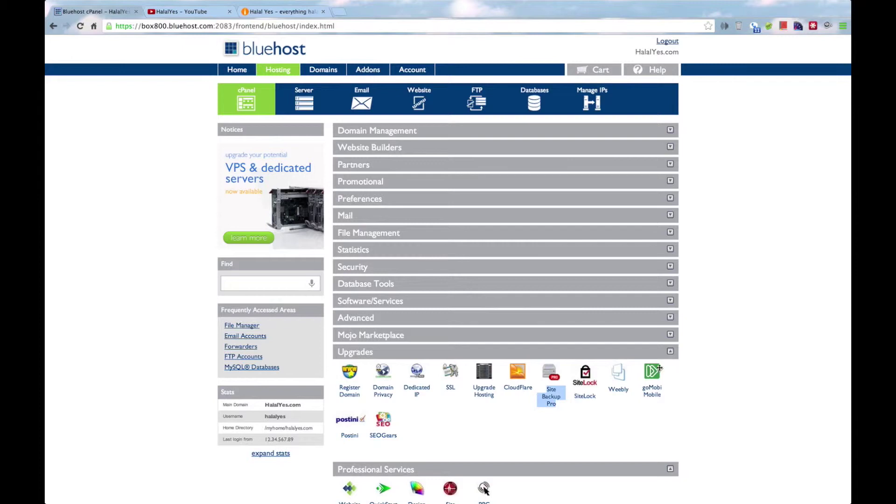
click(670, 335)
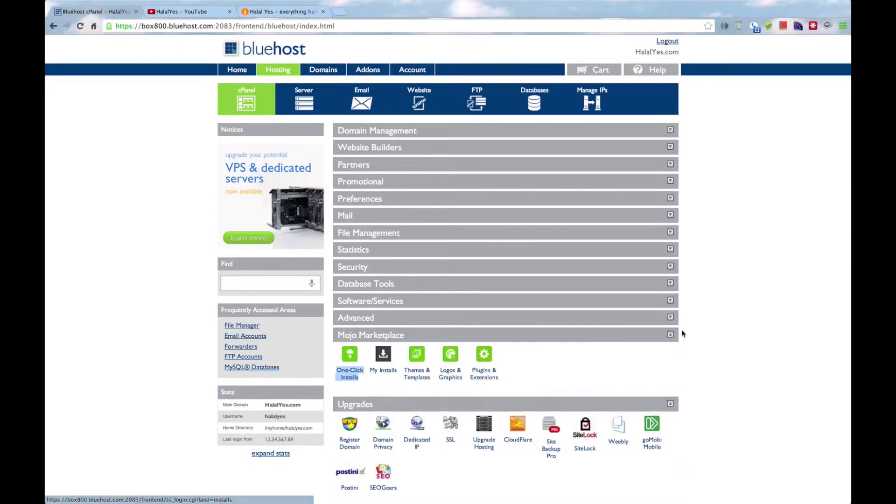
click(670, 319)
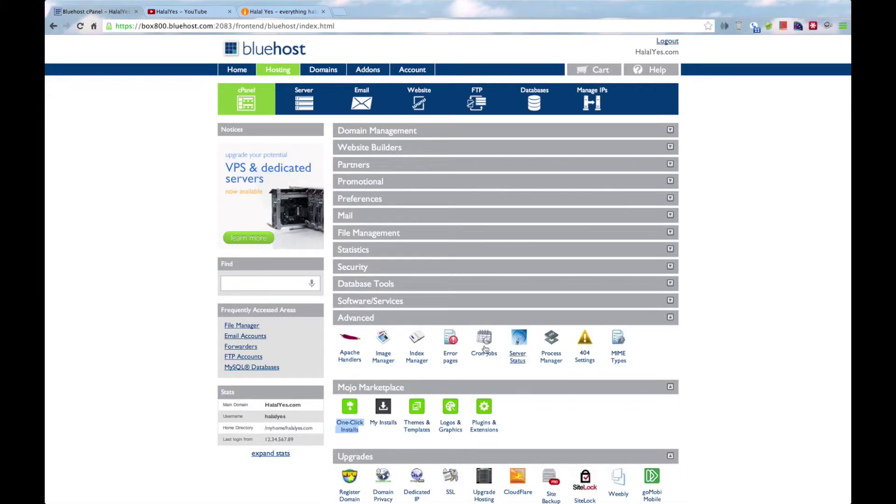
drag(667, 350, 680, 340)
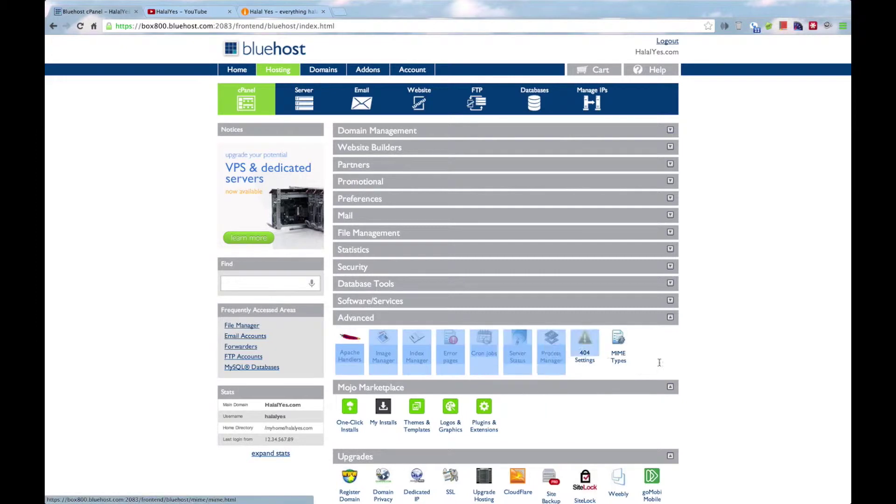
click(683, 336)
click(671, 301)
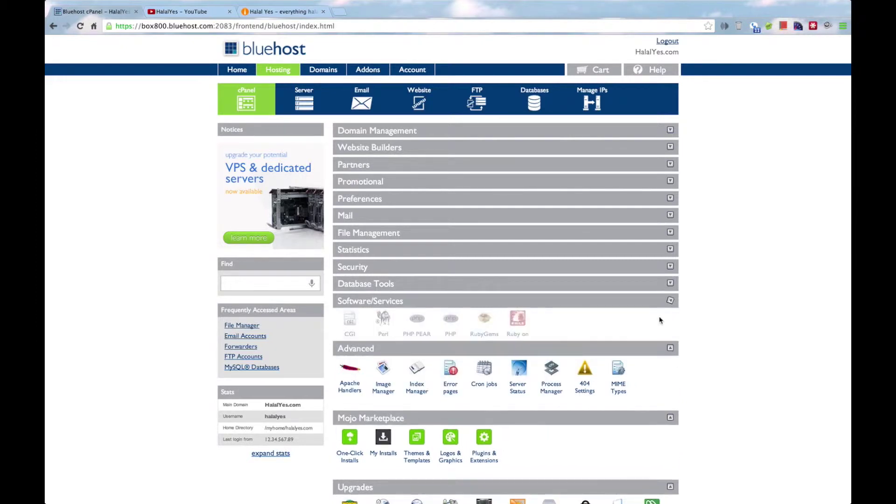
mouse_move(660, 325)
mouse_down()
mouse_move(379, 334)
mouse_move(583, 332)
mouse_up()
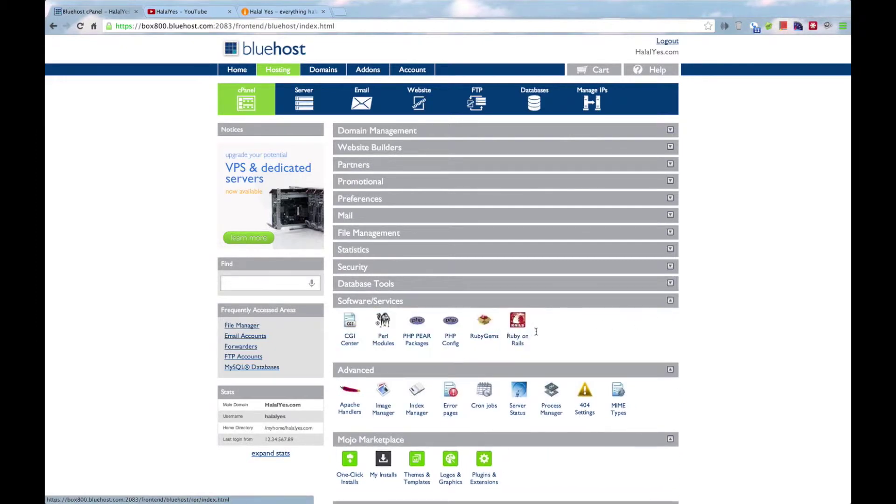
click(670, 284)
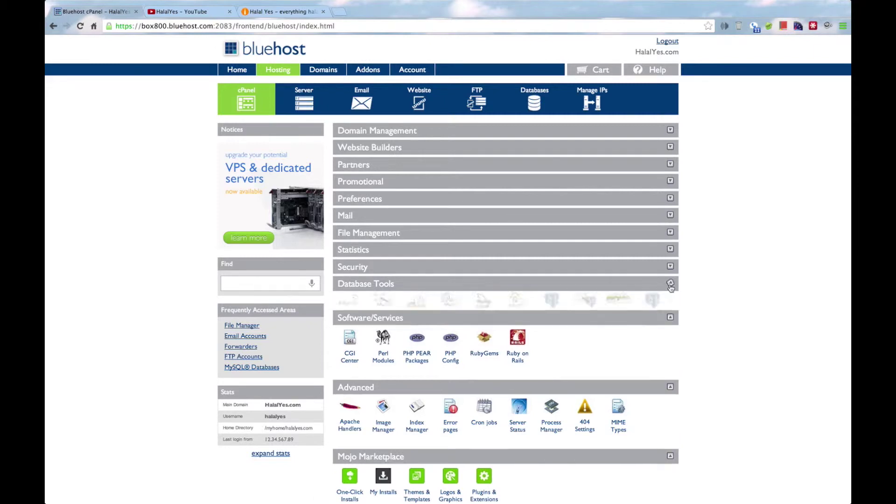
mouse_move(690, 311)
mouse_down()
mouse_move(416, 319)
mouse_move(683, 280)
mouse_up()
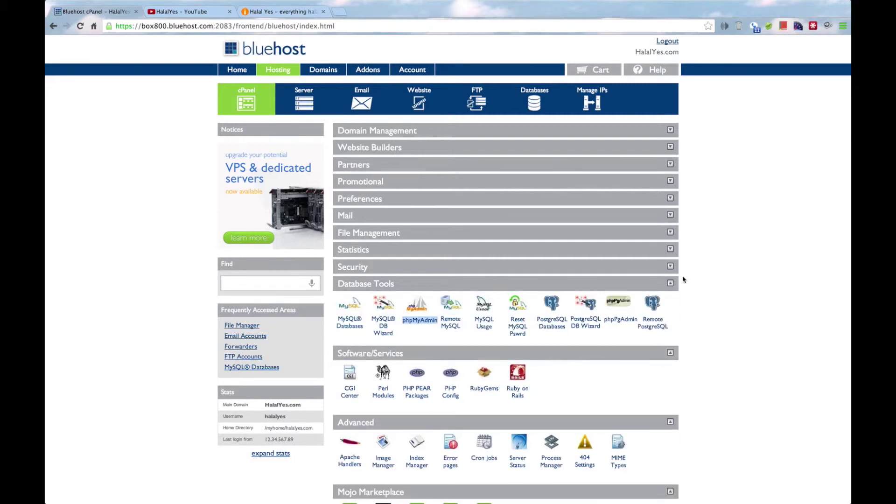
click(671, 267)
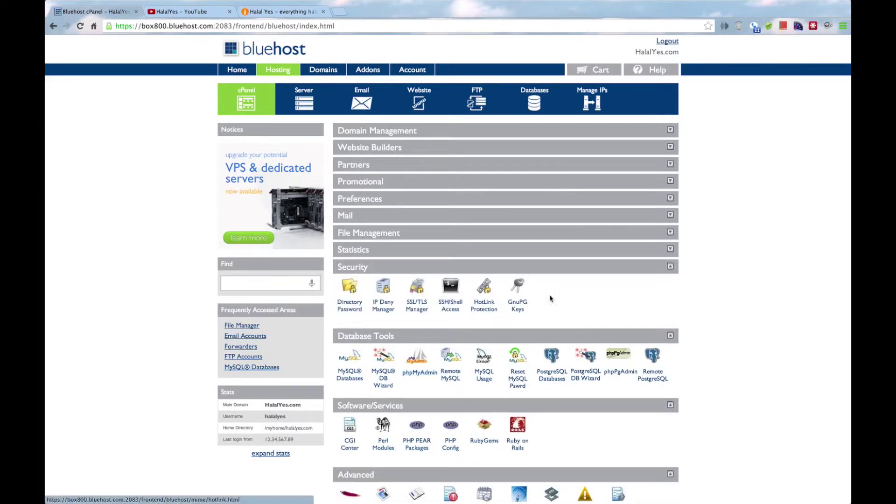
click(671, 250)
mouse_move(731, 285)
mouse_down()
mouse_move(822, 279)
mouse_move(671, 242)
mouse_up()
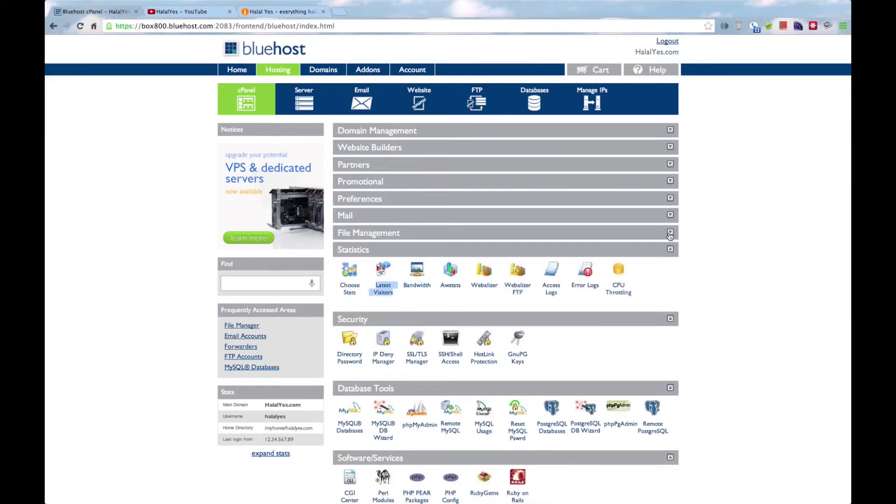
Step: Expand File Management, Mail, Website Builders and Domain Management, leaving Preferences and Partners collapsed
click(670, 233)
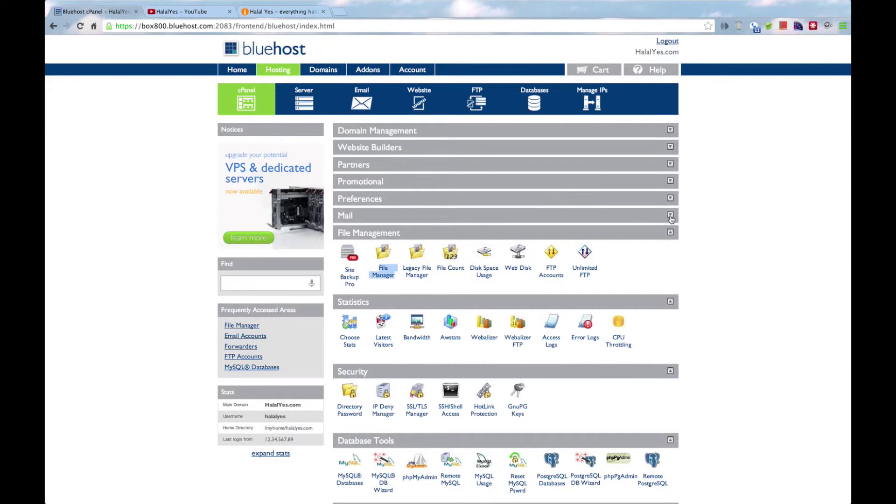
click(672, 216)
click(671, 199)
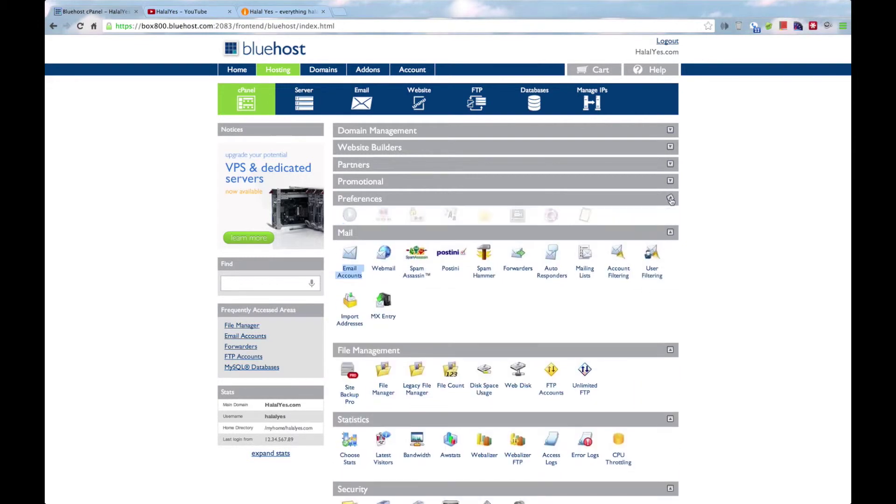
drag(672, 199, 520, 232)
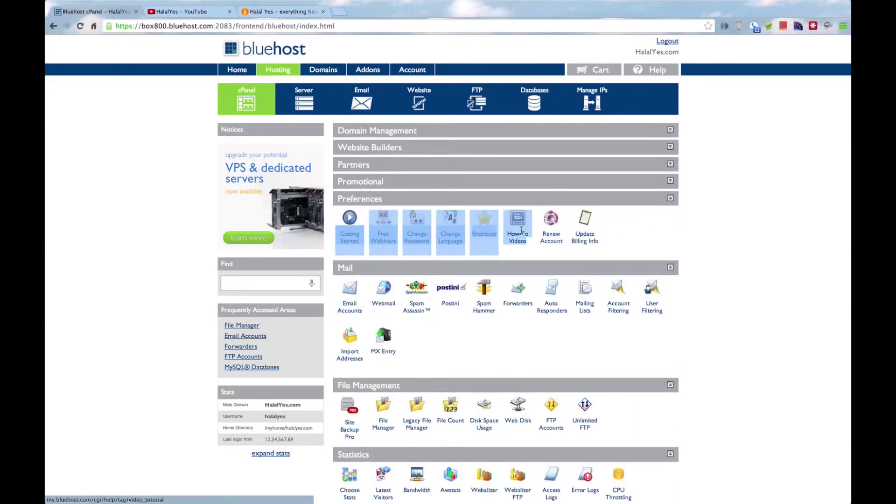
click(670, 198)
click(671, 181)
click(671, 164)
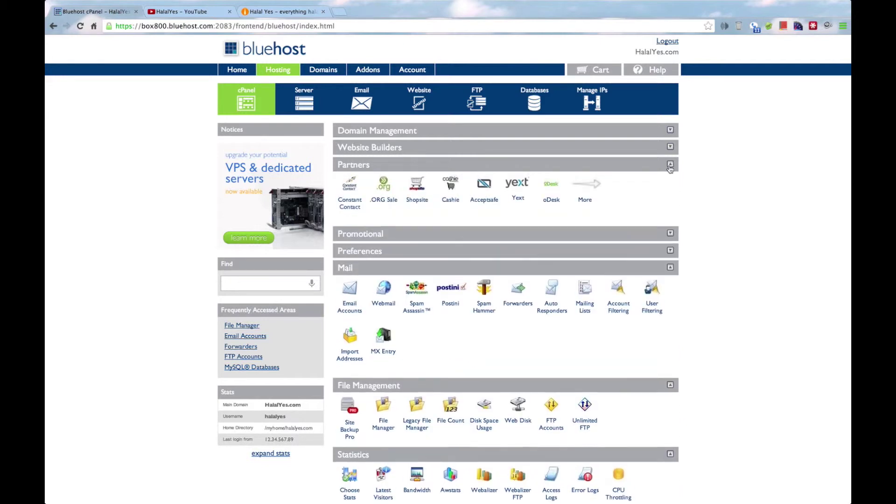
click(671, 163)
click(670, 148)
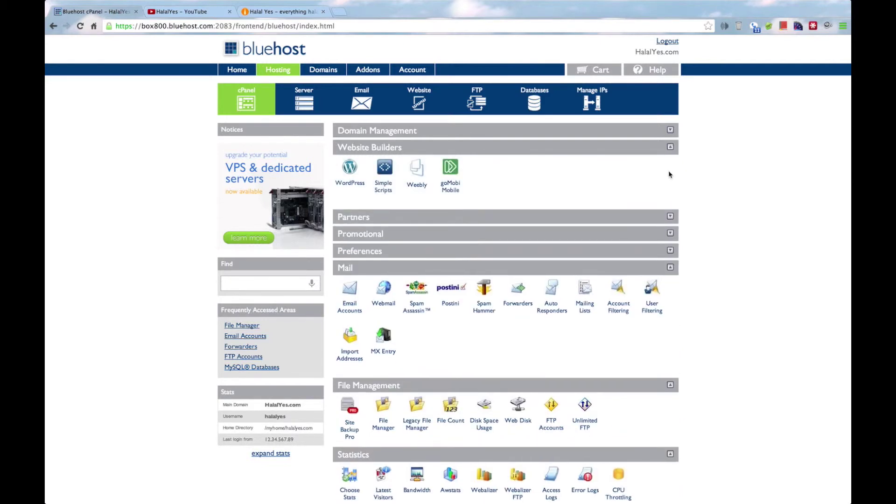
click(671, 131)
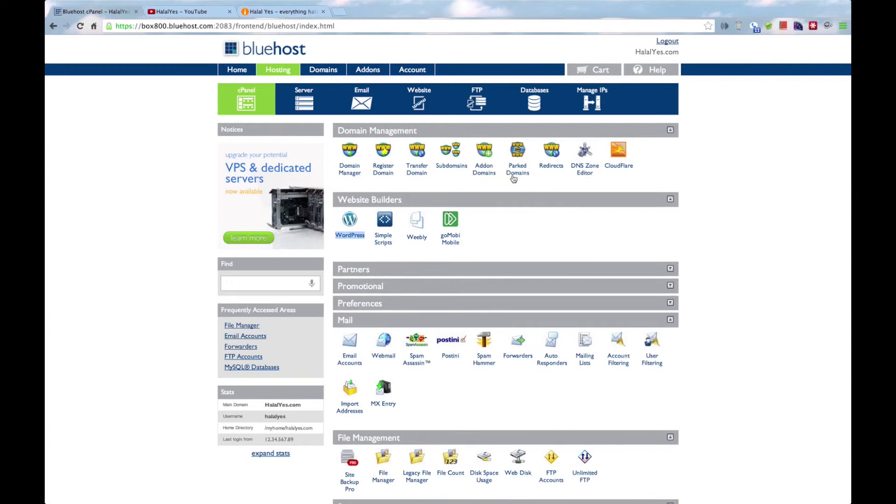
Step: Open Addon Domains, the WordPress installer and Email Accounts in separate tabs
right_click(486, 168)
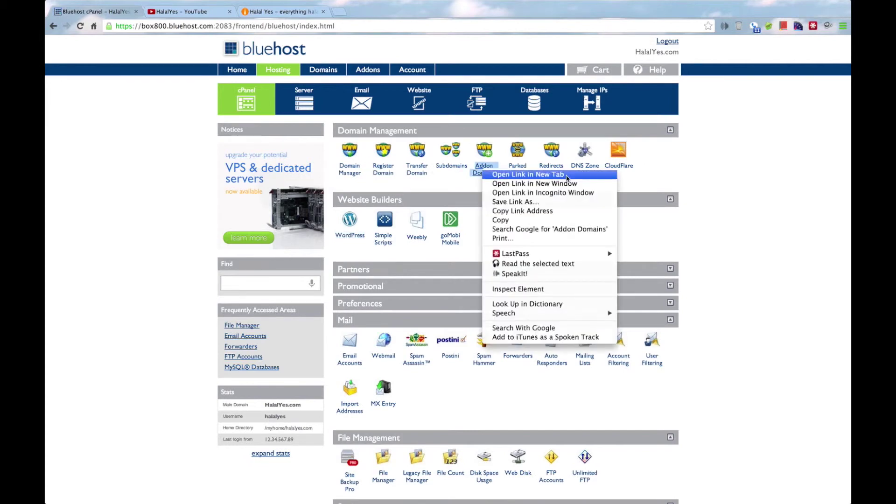
click(546, 175)
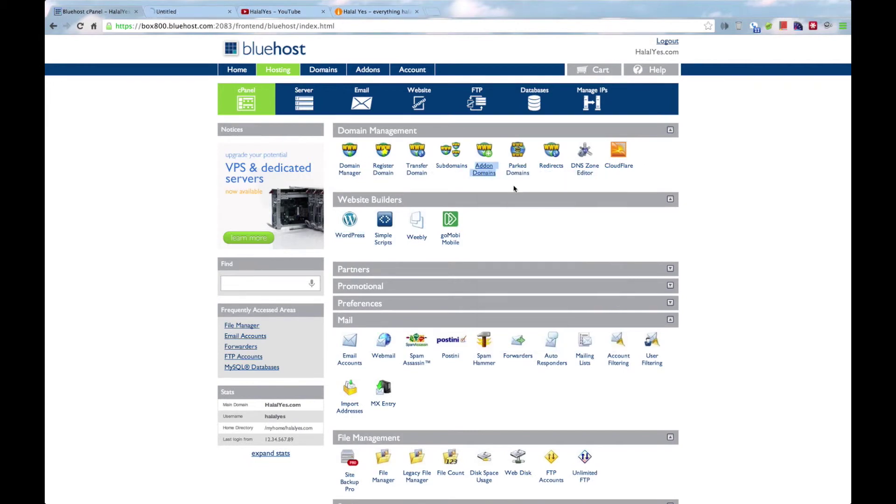
middle_click(354, 239)
scroll(353, 239, down, 1)
right_click(358, 327)
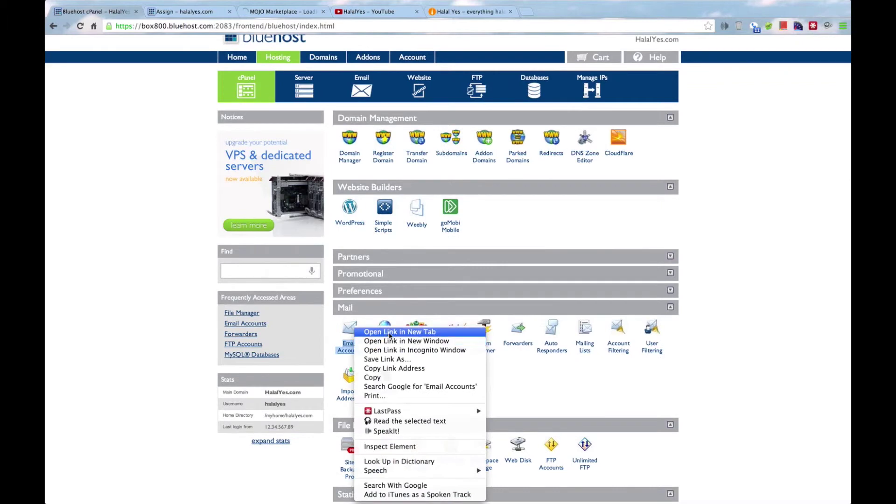
click(390, 334)
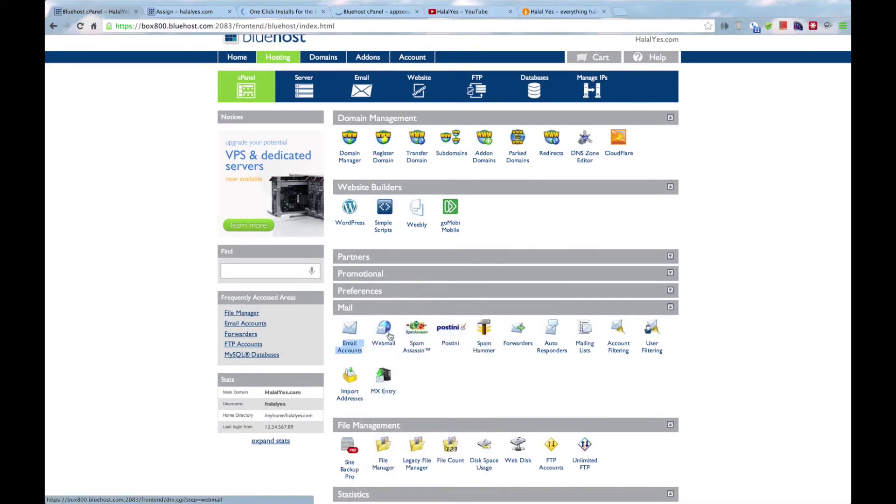
Step: In File Manager, view public_html and check the halalyes folder's available actions
click(182, 13)
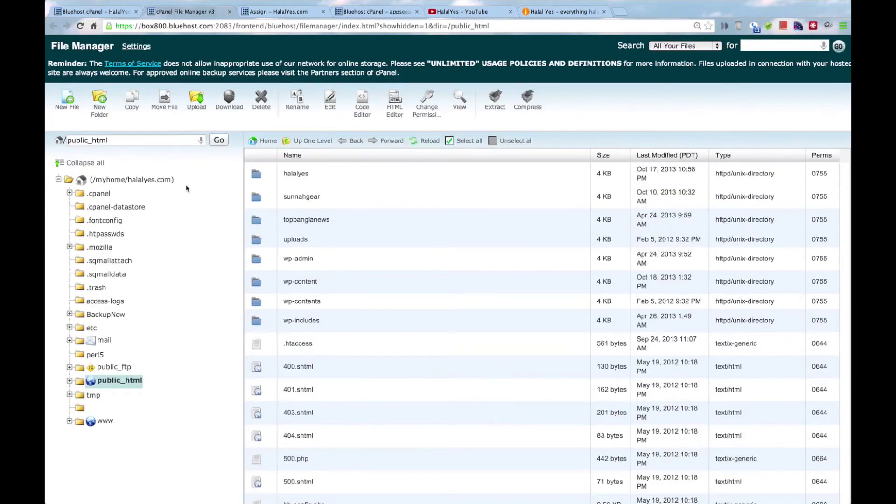
drag(192, 171, 187, 210)
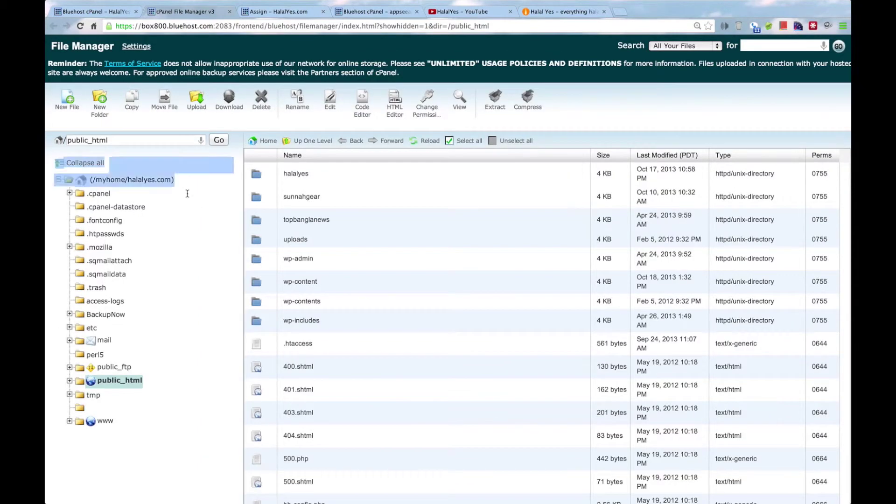
click(189, 170)
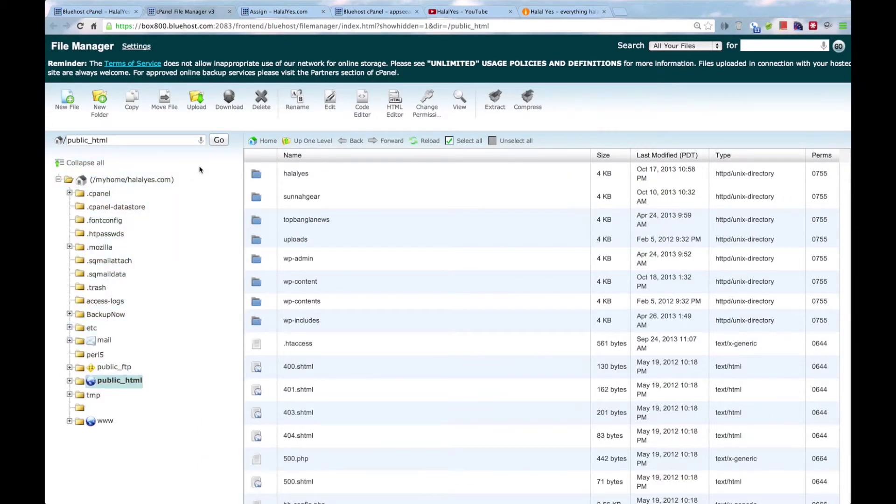
right_click(296, 174)
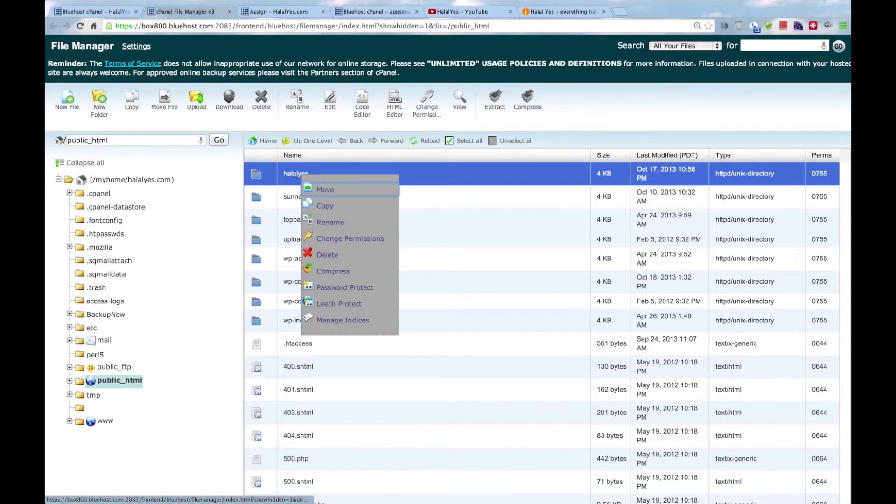
click(414, 201)
Step: Step through the WordPress folders from wp-admin, then bring up the HalalYes.com Assign Domain page
click(336, 266)
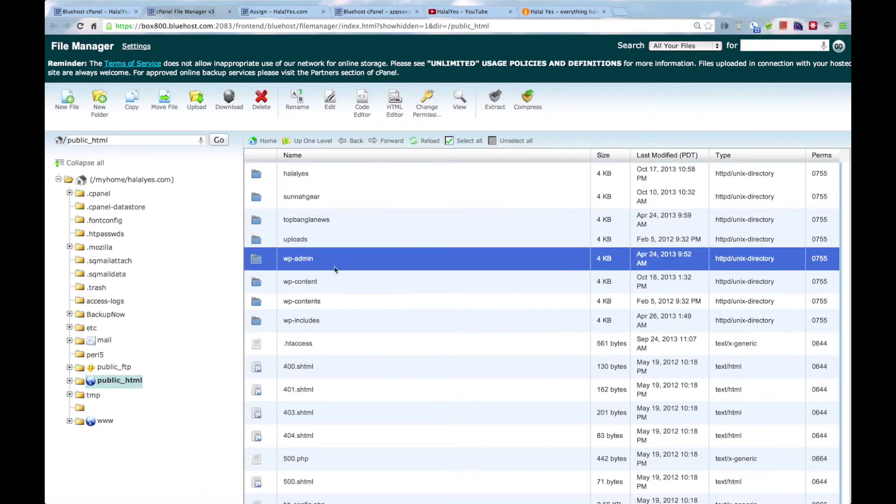
key(Down)
key(Down)
key(Down)
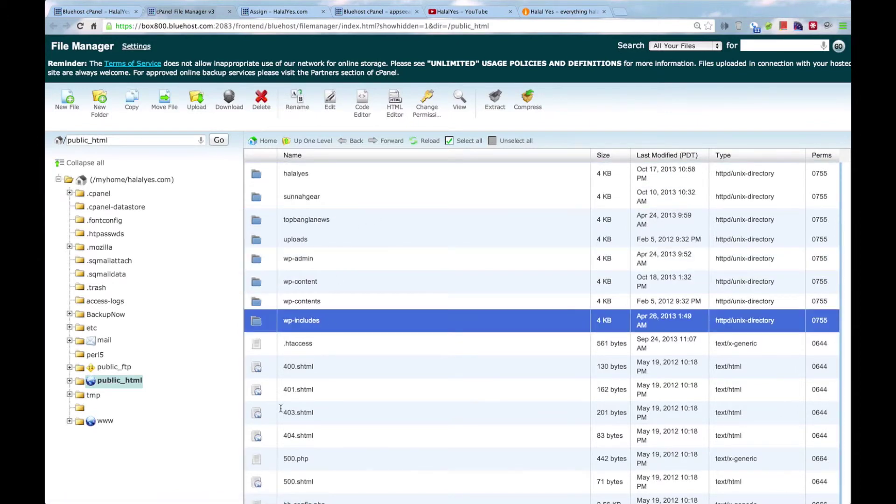
click(91, 11)
click(277, 11)
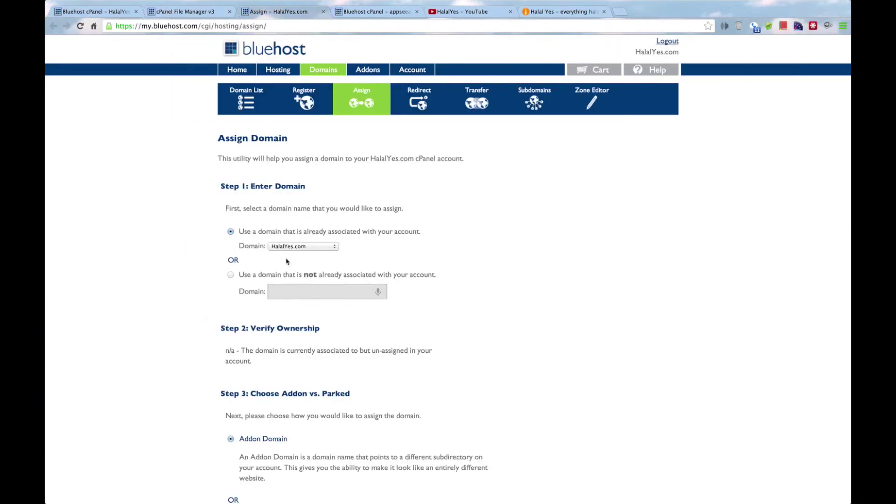
Step: Assign a domain not yet on the account (yourdomain.com), then return to the email accounts tab
click(322, 291)
text(yourdomain.com)
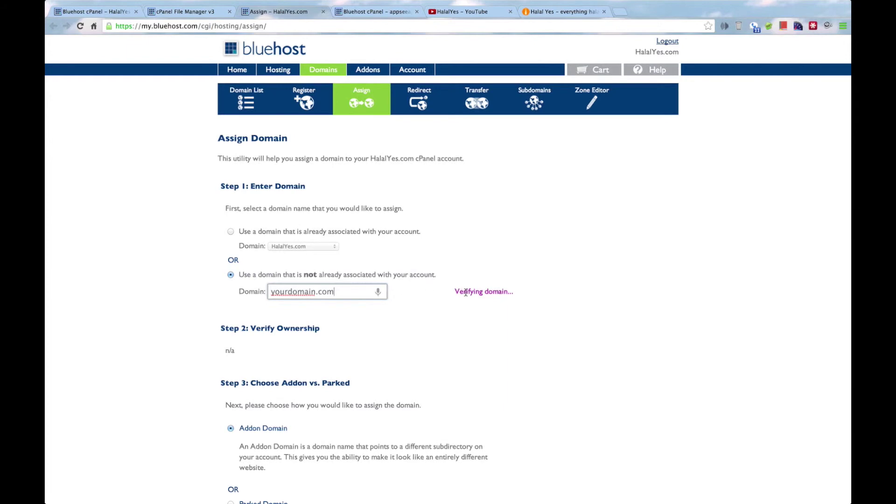
click(355, 13)
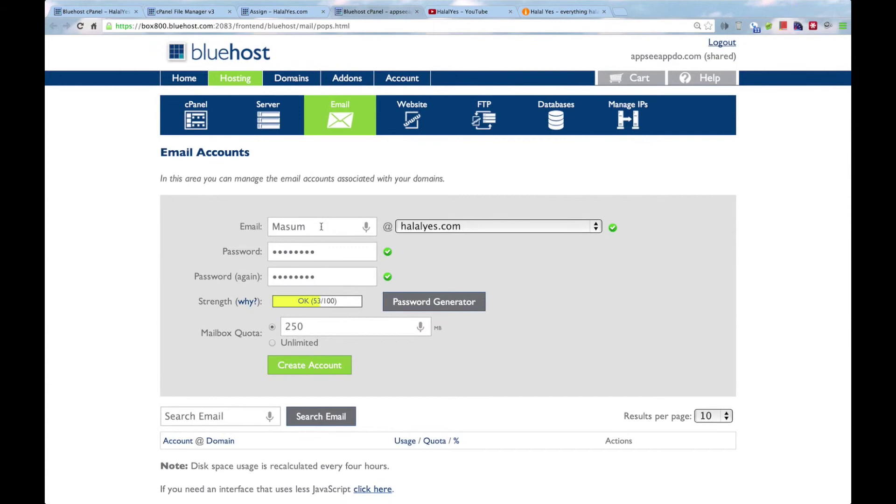
Step: Submit the new halalyes.com email account with an Unlimited quota
key(Return)
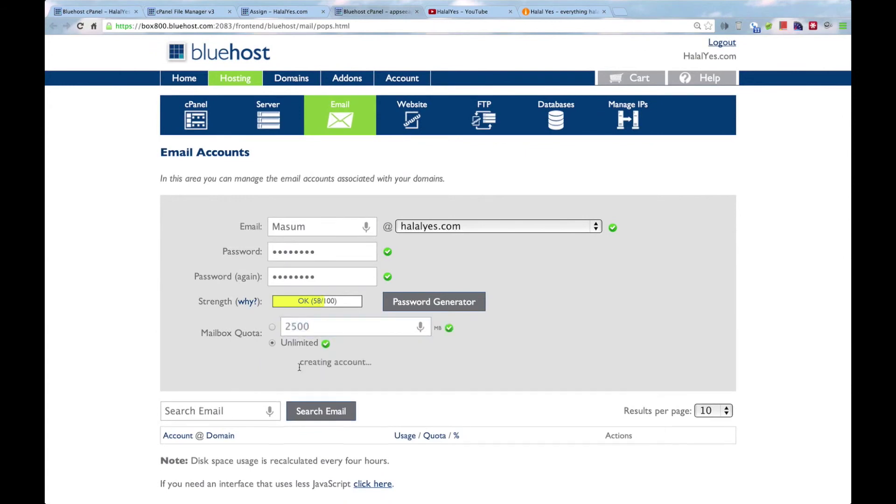